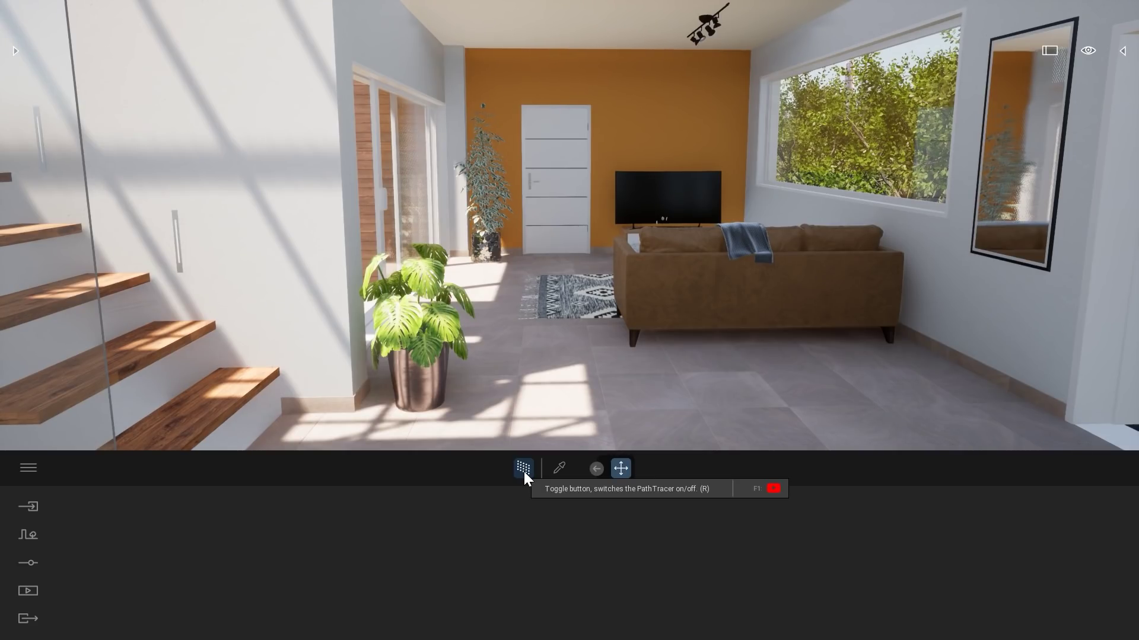
# Turn on the PathTracer for the living room view and disable the Denoiser in the renderer settings.
pyautogui.click(525, 471)
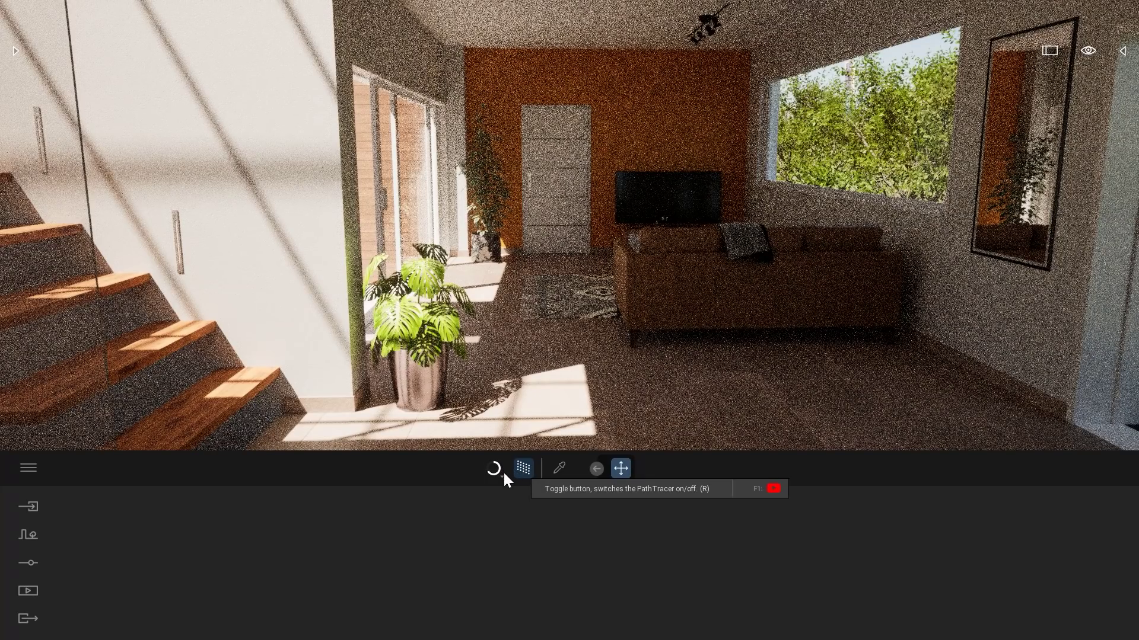
pyautogui.click(487, 479)
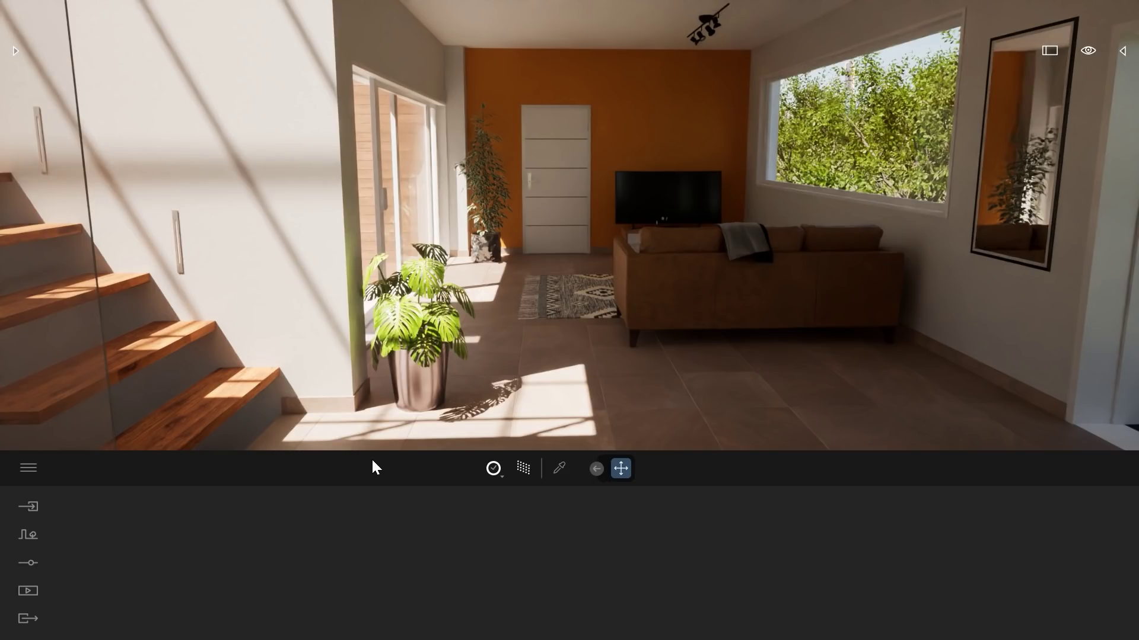
pyautogui.click(28, 565)
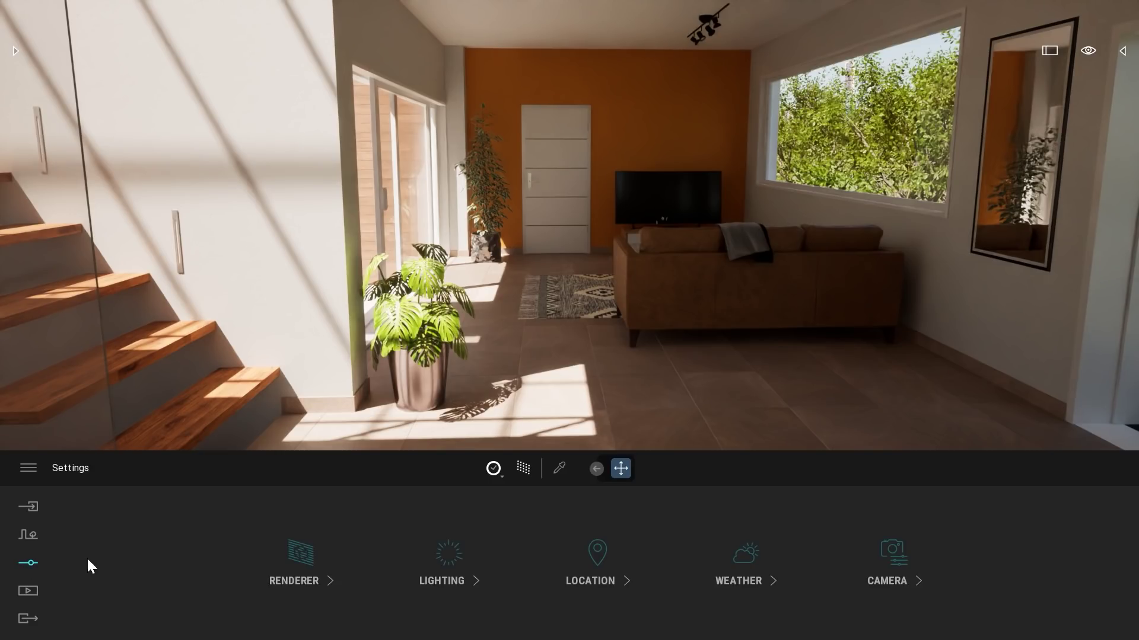
pyautogui.click(306, 554)
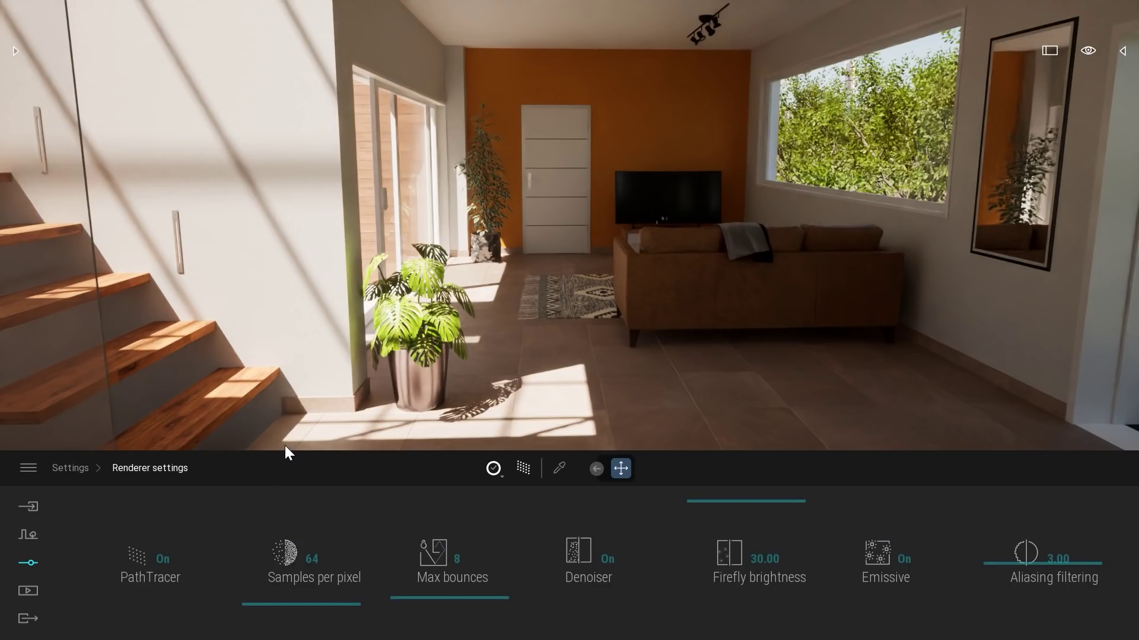
pyautogui.click(611, 557)
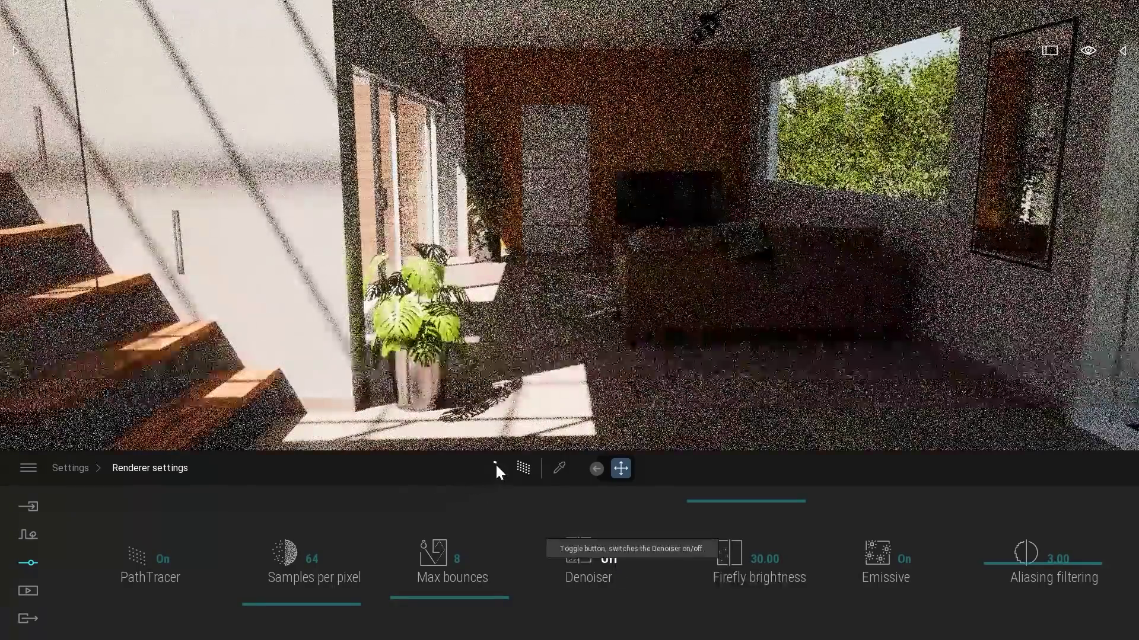
pyautogui.click(497, 464)
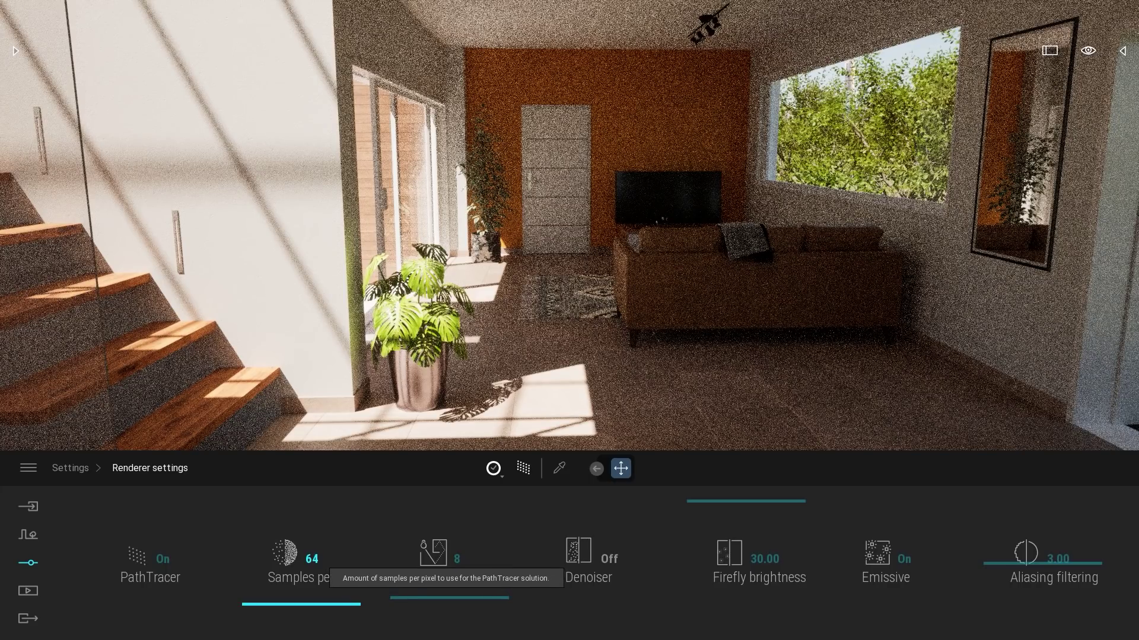
# Set the PathTracer's samples per pixel to 2 and switch the Denoiser back on.
pyautogui.click(312, 559)
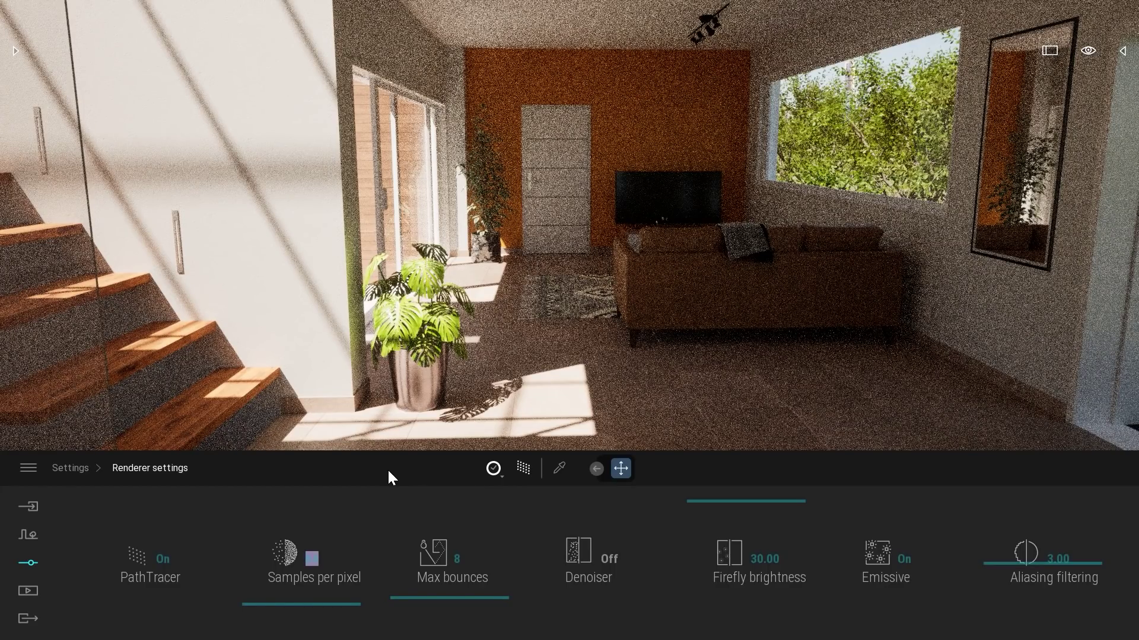
pyautogui.write('2')
pyautogui.press('Return')
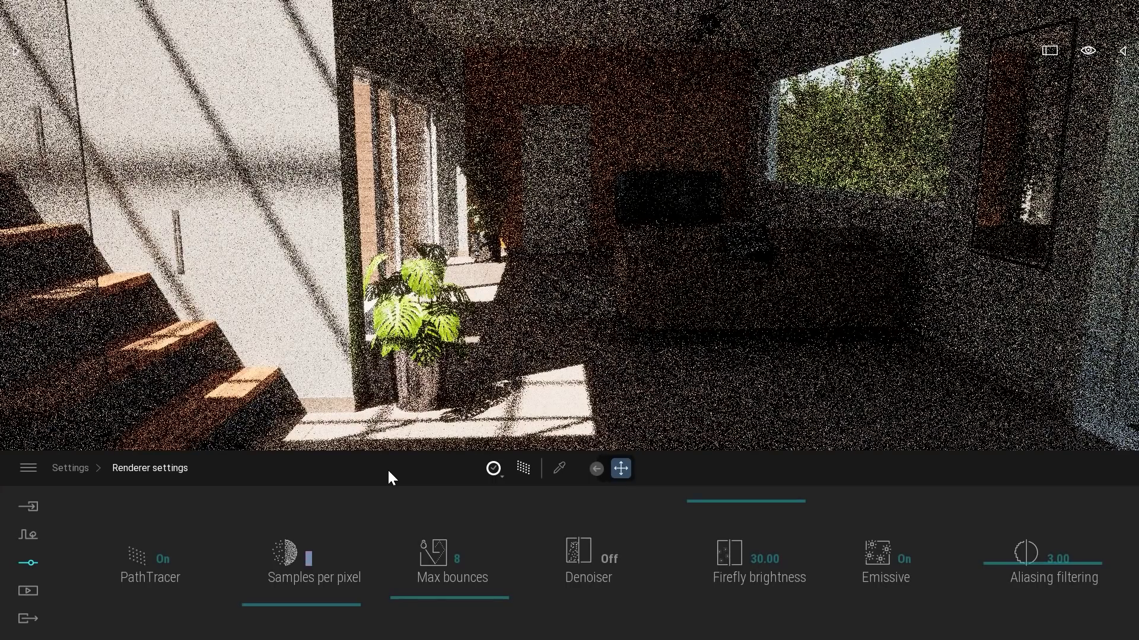
pyautogui.click(605, 559)
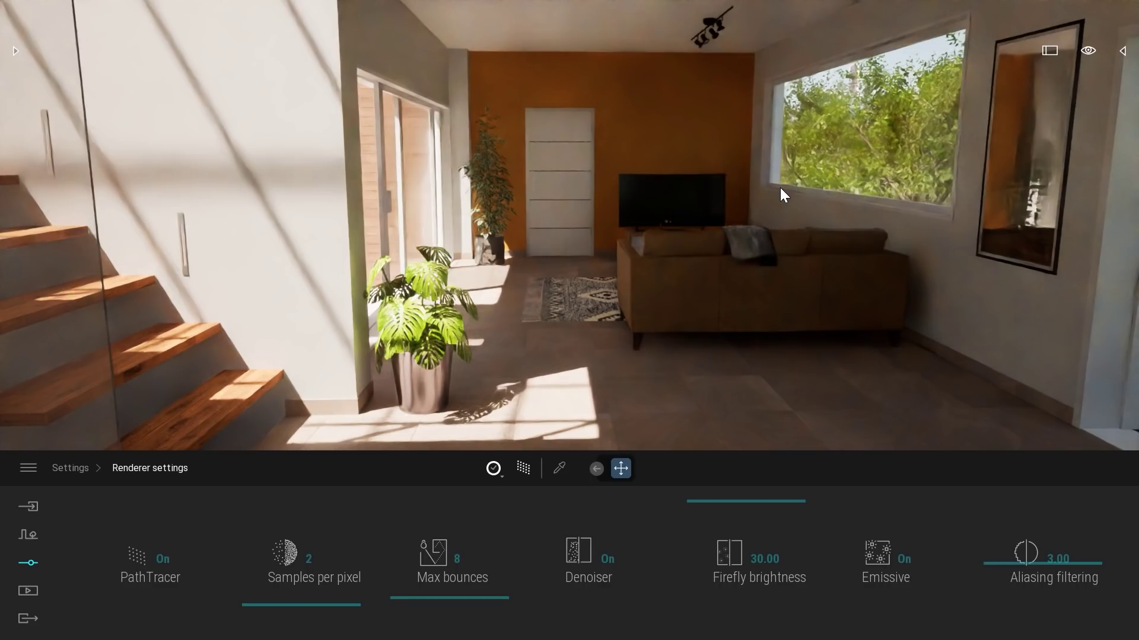
# Compare the coffee table and sofa area with the PathTracer on and off, ending with it off.
pyautogui.click(522, 469)
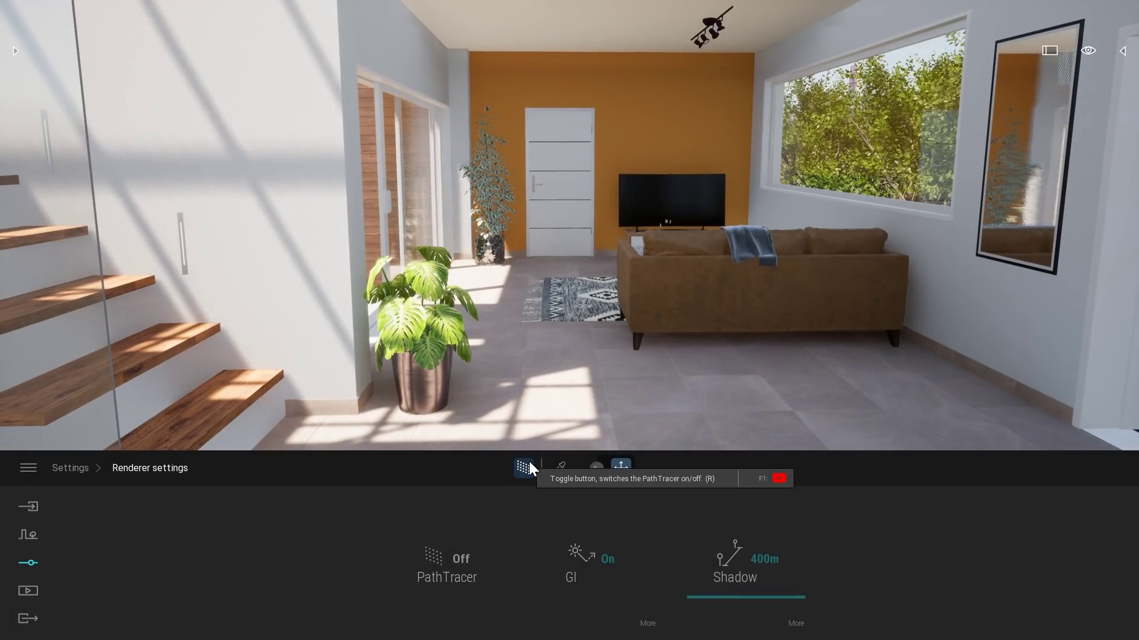
pyautogui.press('Up')
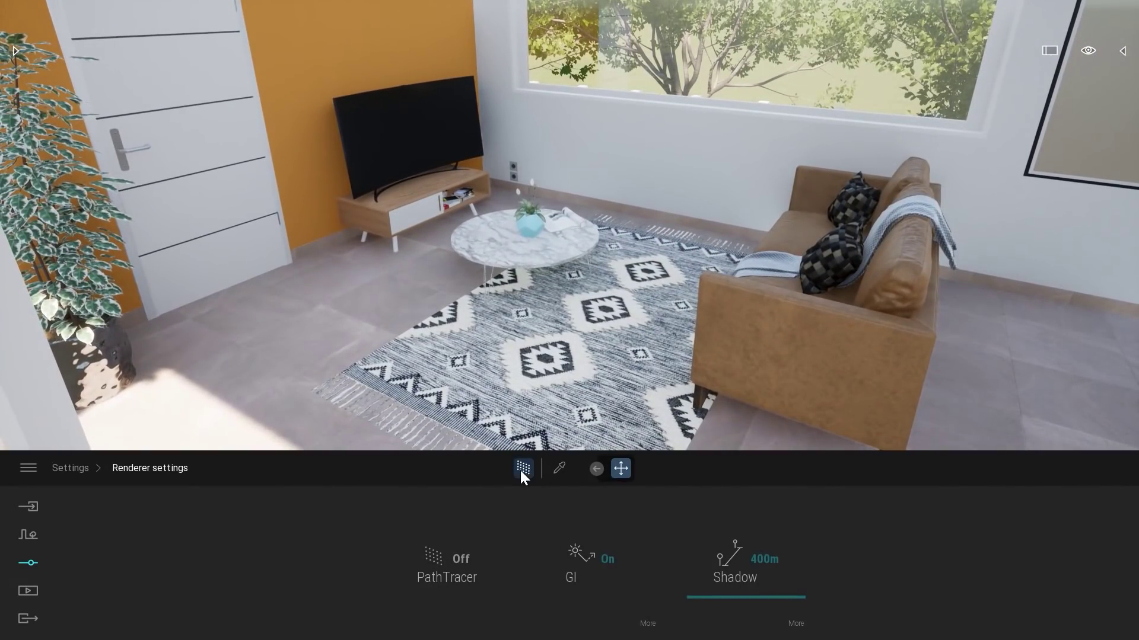
pyautogui.click(522, 469)
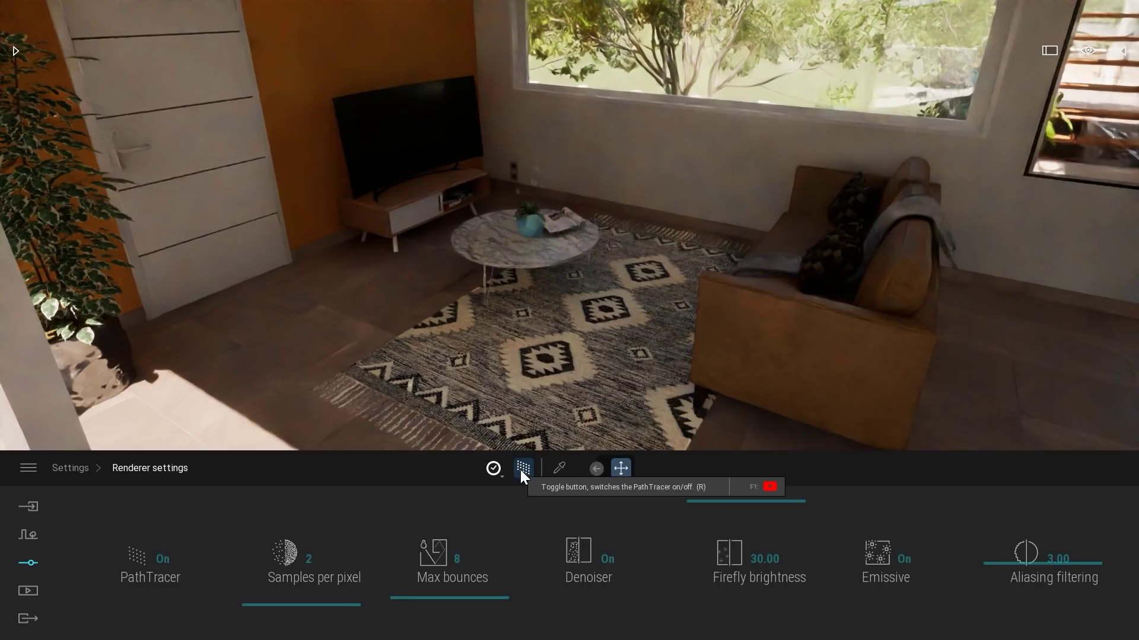
pyautogui.click(522, 468)
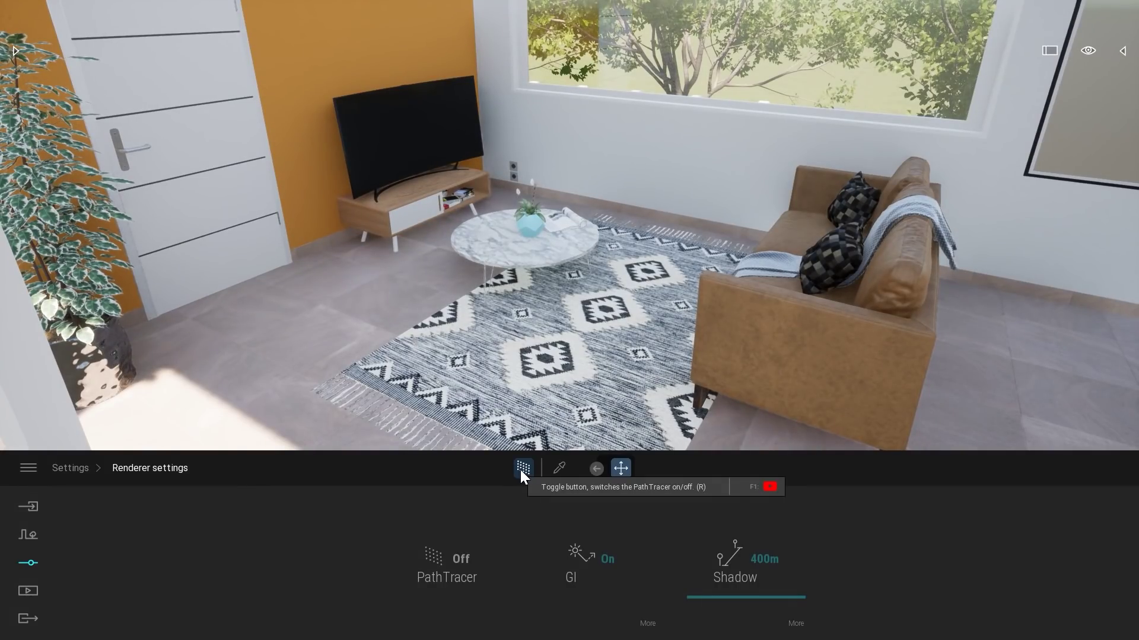
# Set the time of day to about 09:24 and preview the room with the PathTracer before switching it off.
pyautogui.click(1088, 51)
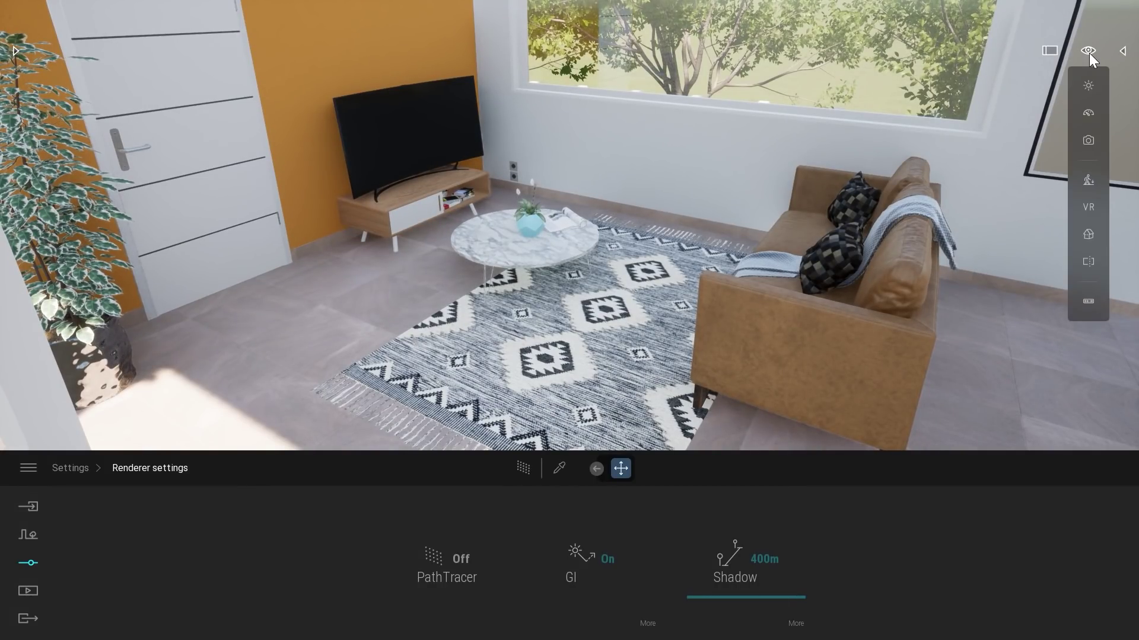
pyautogui.moveTo(1089, 86)
pyautogui.moveTo(1006, 146)
pyautogui.mouseDown()
pyautogui.moveTo(1011, 187)
pyautogui.moveTo(999, 126)
pyautogui.mouseUp()
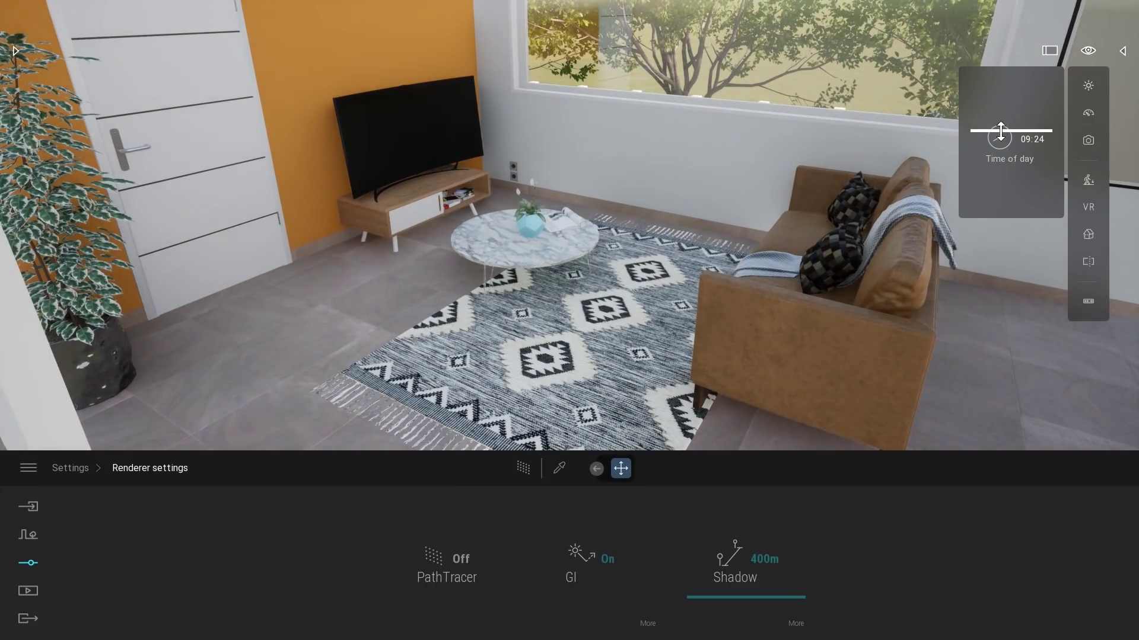
pyautogui.click(519, 466)
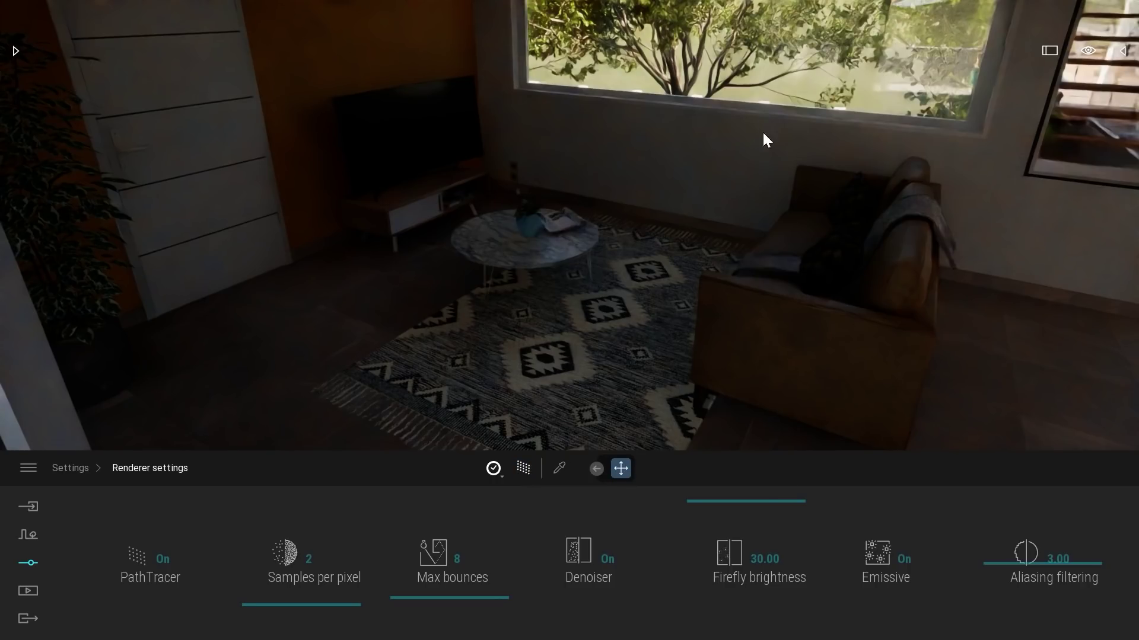
pyautogui.click(520, 469)
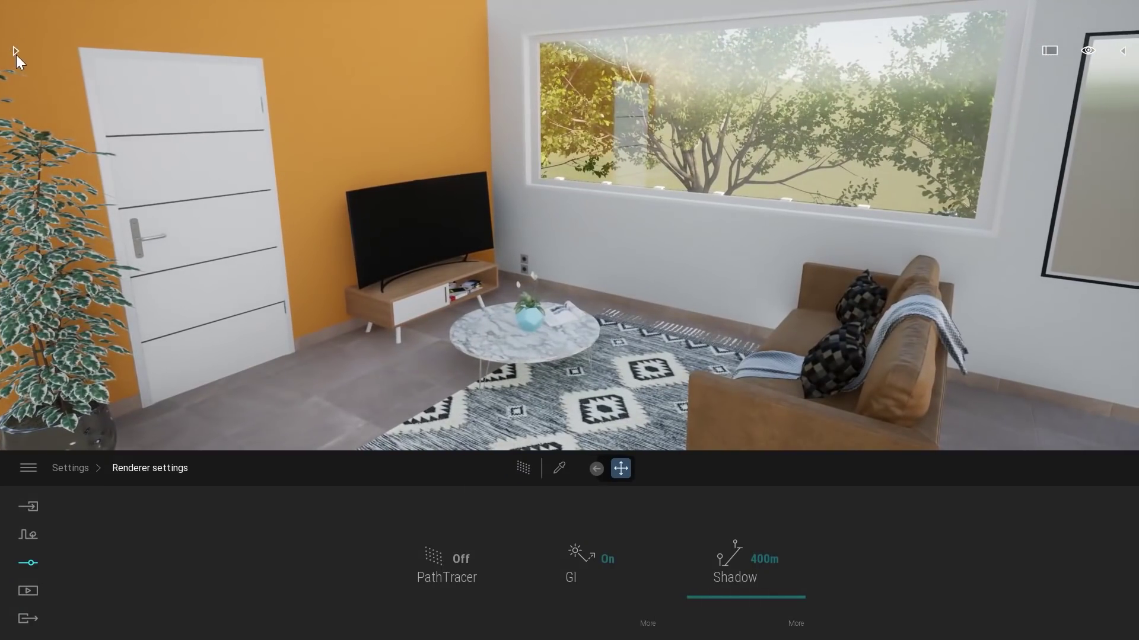
# Place an Area light from the Lights library near the living room window and rotate it 90°.
pyautogui.click(15, 51)
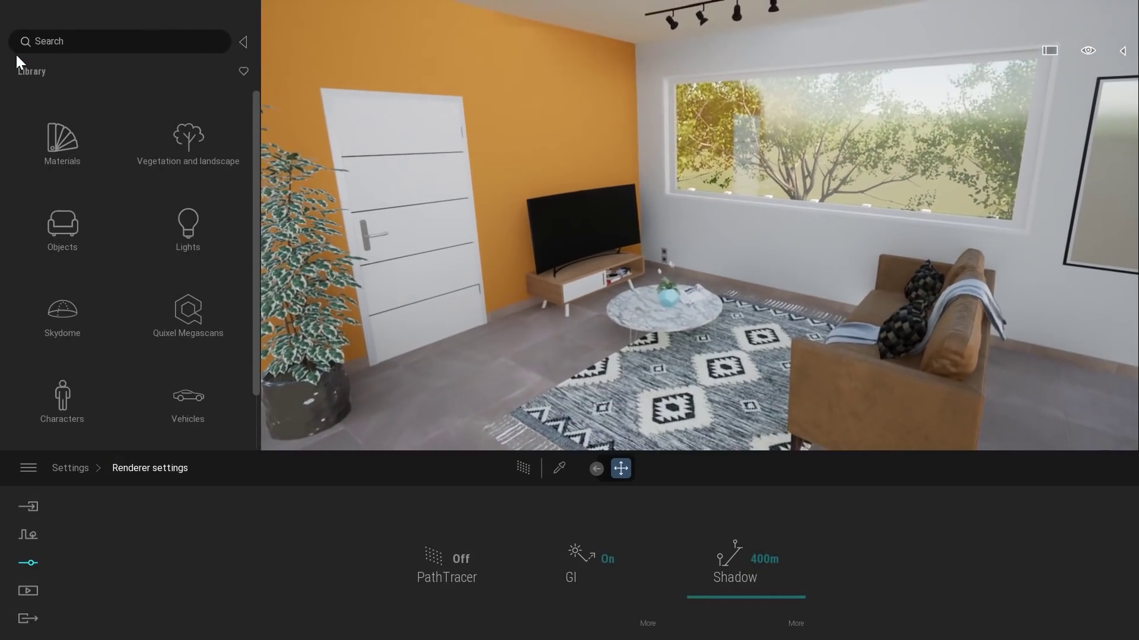
pyautogui.click(187, 226)
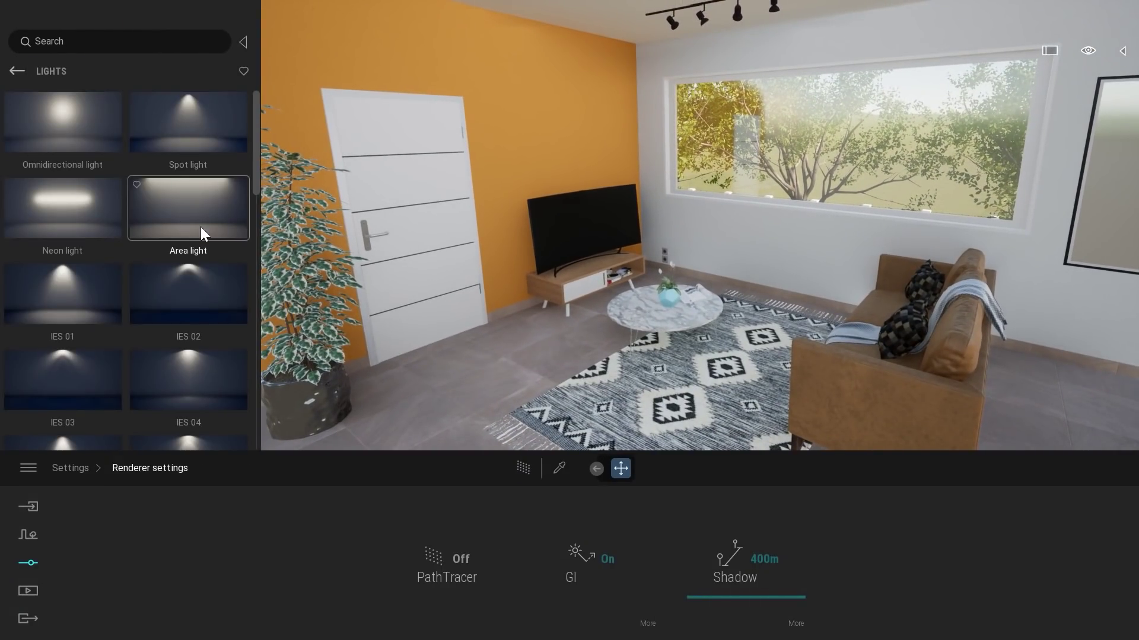
pyautogui.moveTo(201, 227); pyautogui.dragTo(859, 190)
pyautogui.moveTo(851, 135); pyautogui.dragTo(712, 139, button='right')
pyautogui.press('space')
pyautogui.moveTo(834, 185); pyautogui.dragTo(906, 141)
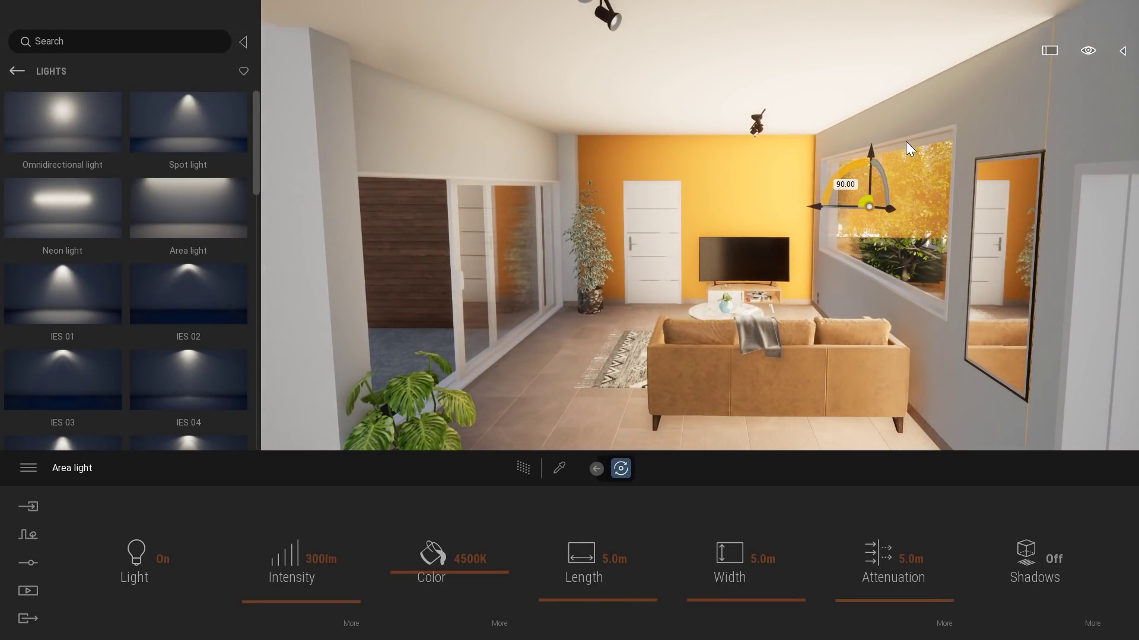
# Set the area light's length to 2 m and its width to 2 m.
pyautogui.moveTo(704, 257)
pyautogui.mouseDown(button='right')
pyautogui.moveTo(842, 260)
pyautogui.moveTo(707, 259)
pyautogui.mouseUp(button='right')
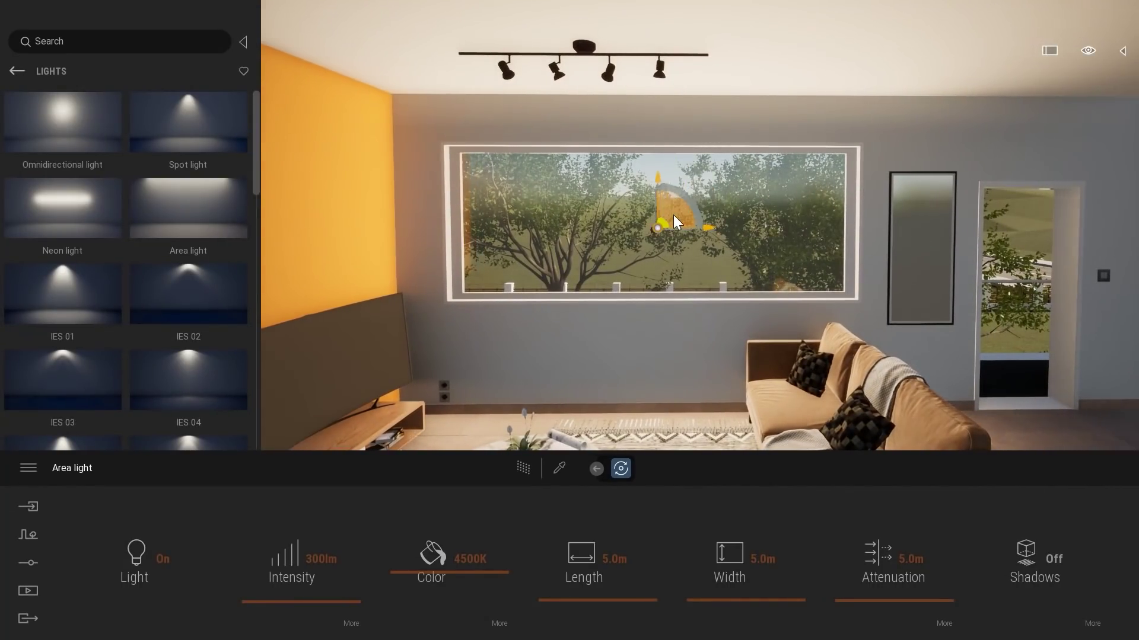
pyautogui.scroll(-3, 783, 267)
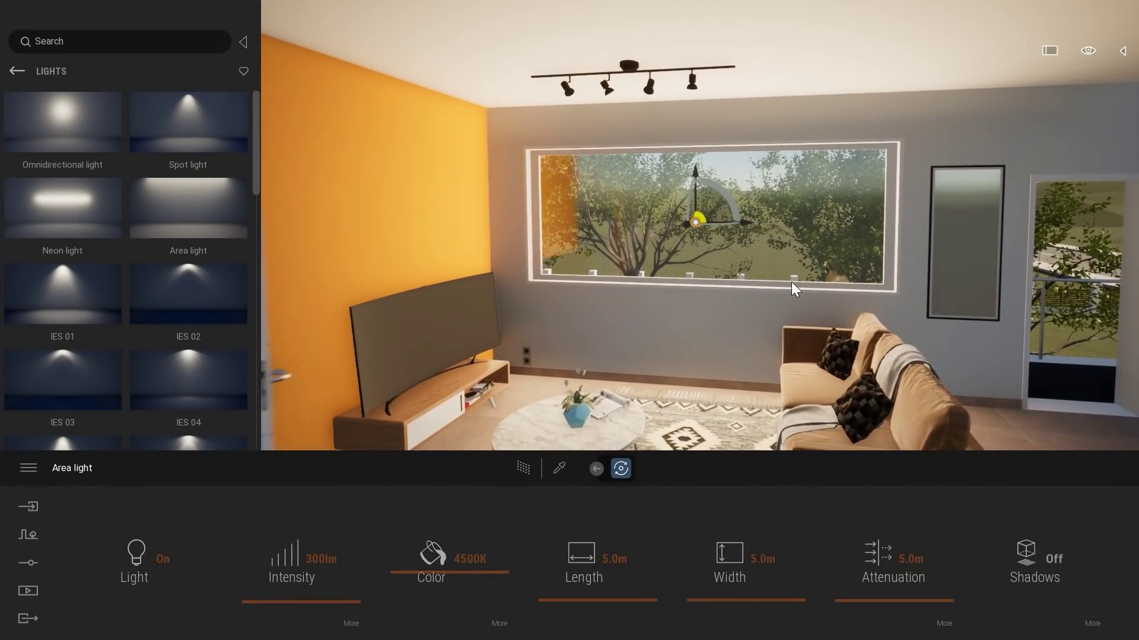
pyautogui.moveTo(793, 285); pyautogui.dragTo(682, 284, button='right')
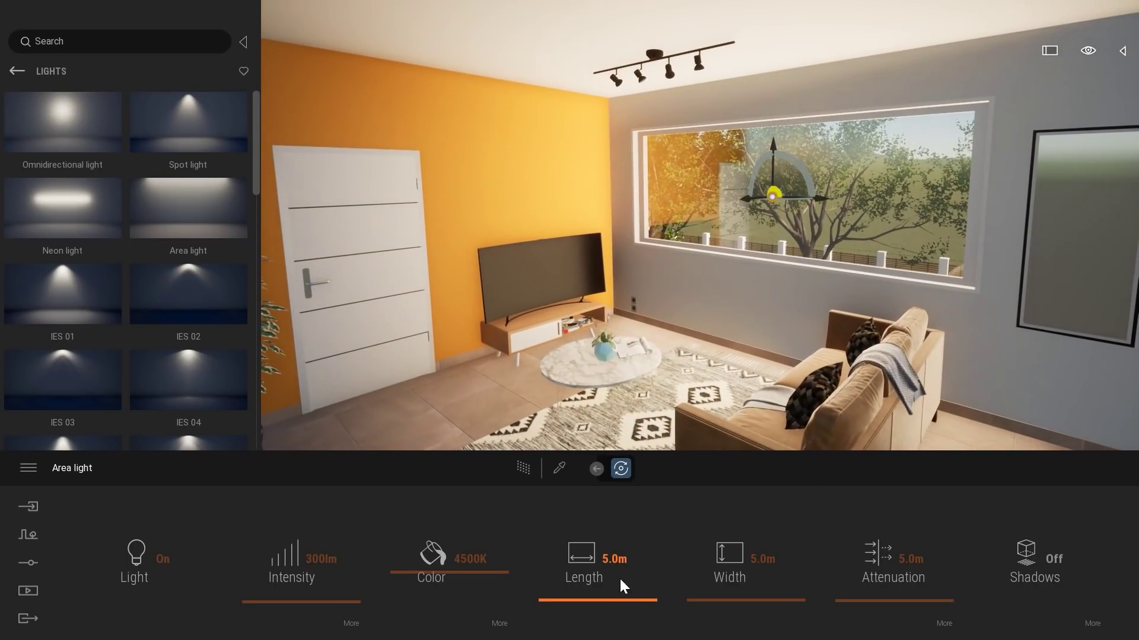
pyautogui.click(621, 559)
pyautogui.hotkey('ctrl', 'a')
pyautogui.write('2')
pyautogui.press('Return')
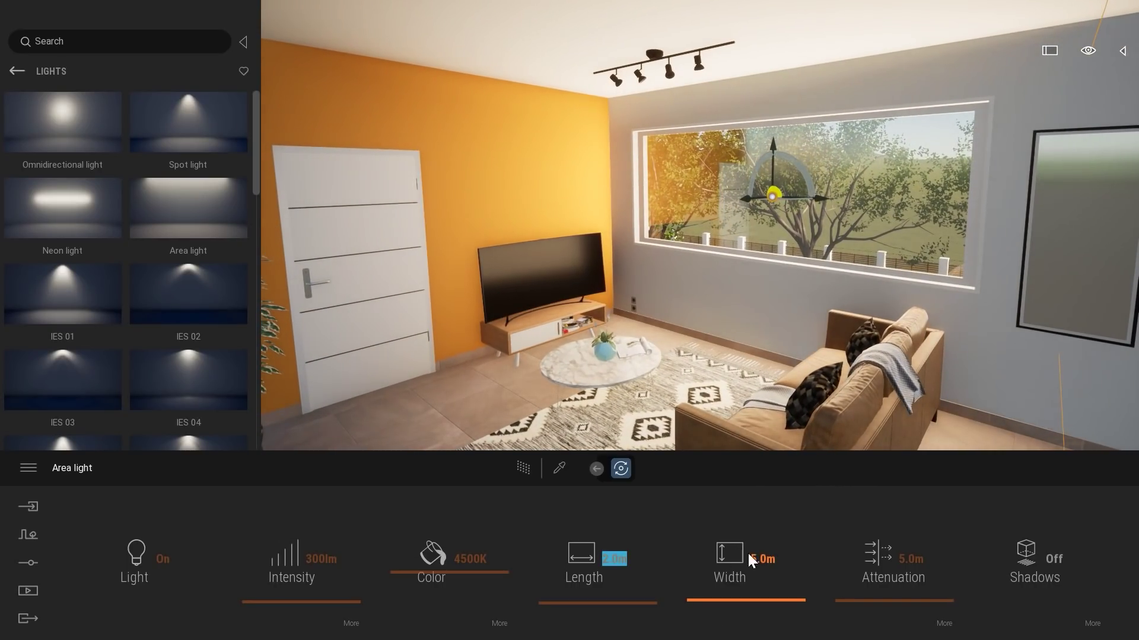
pyautogui.click(706, 563)
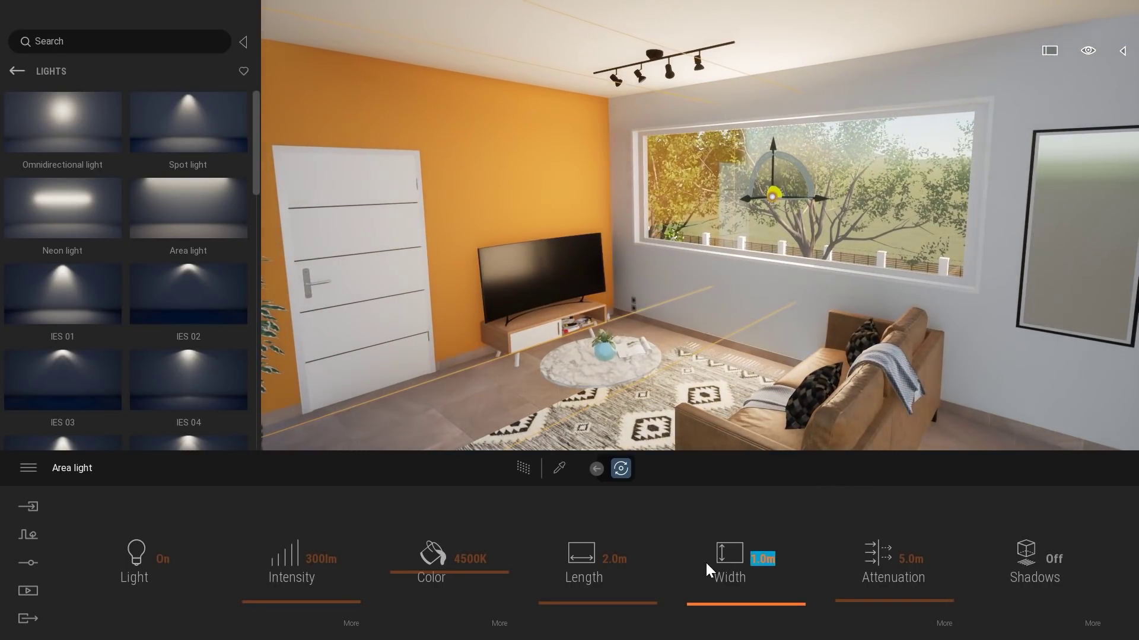
pyautogui.write('2')
pyautogui.press('Return')
# Change the area light's length to 1 m and its width to 3 m.
pyautogui.click(593, 564)
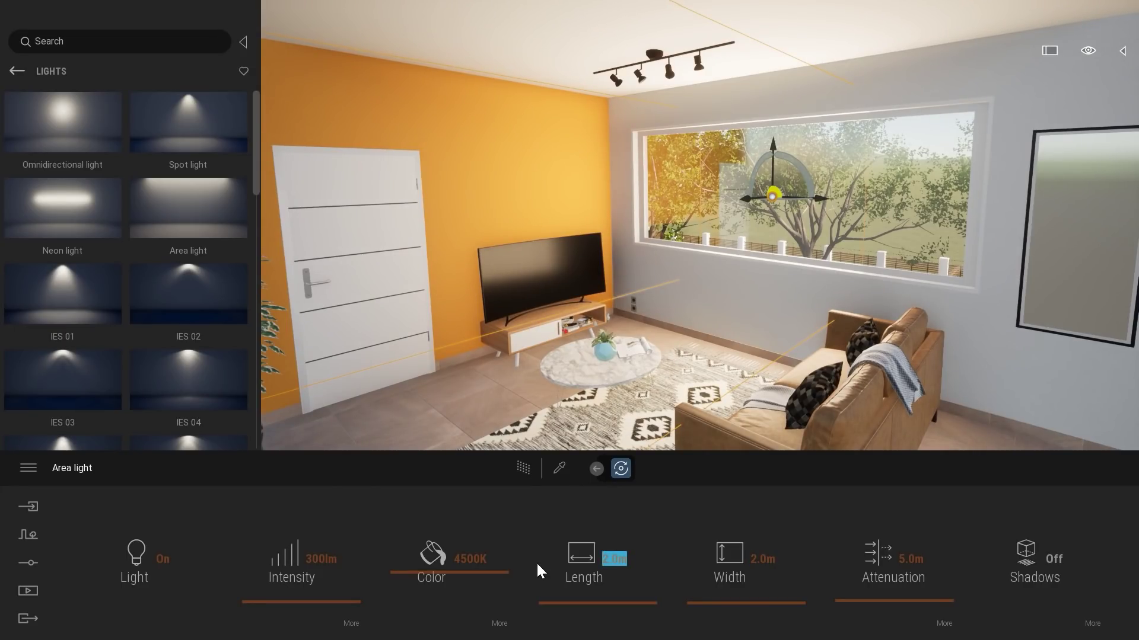
pyautogui.write('1')
pyautogui.press('Return')
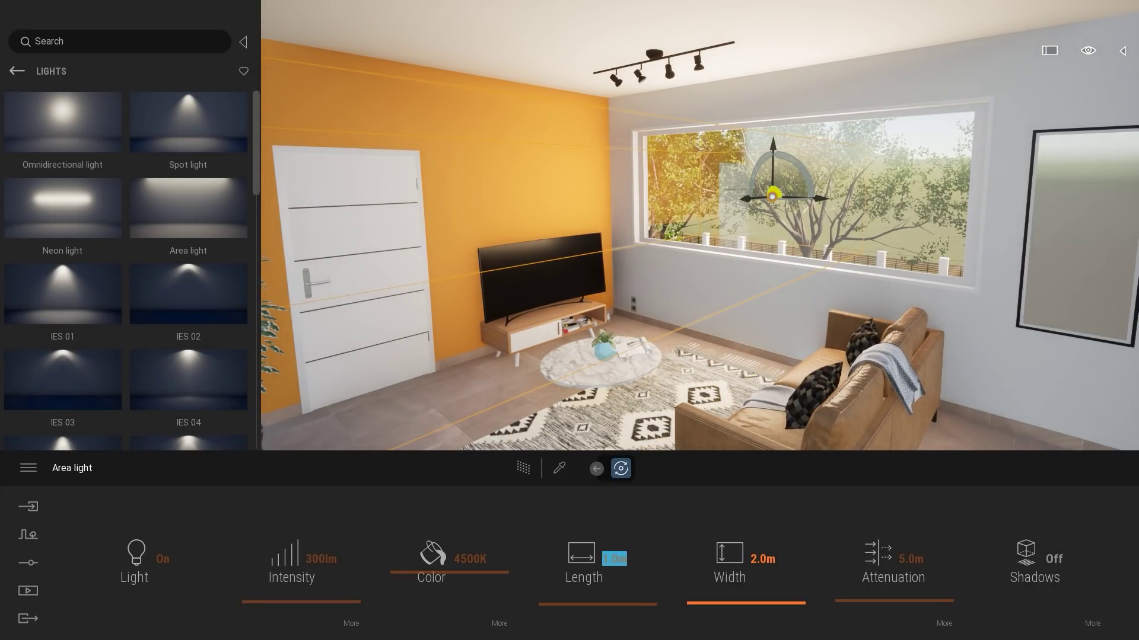
pyautogui.click(716, 568)
pyautogui.write('3')
pyautogui.press('Return')
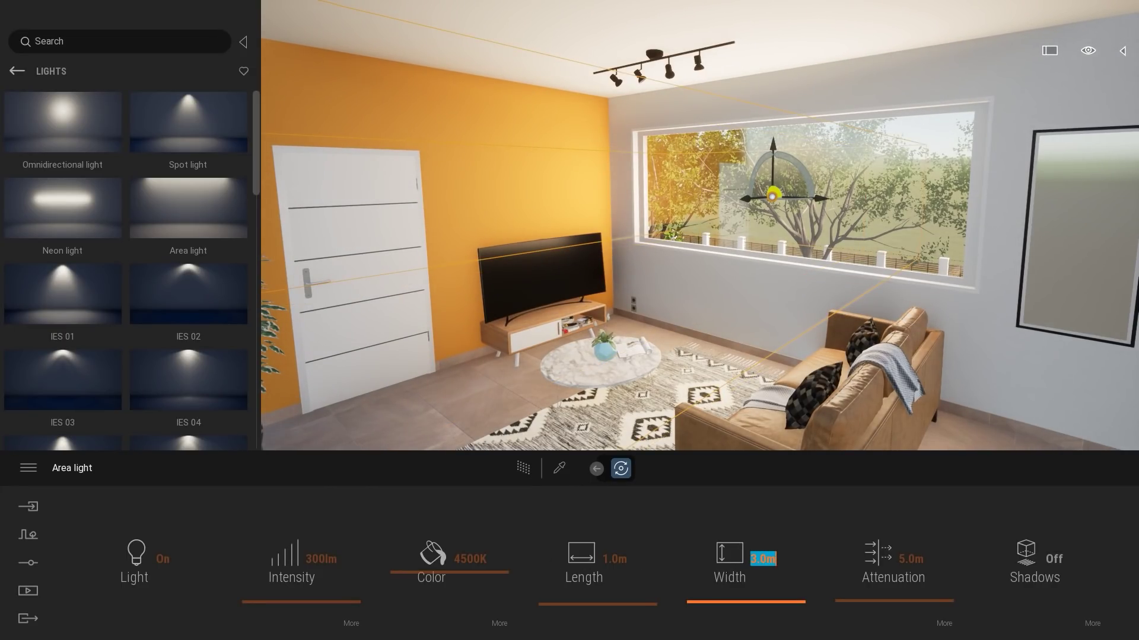
# Set the area light's width to 4 m and its length to 2 m.
pyautogui.write('4')
pyautogui.press('Return')
pyautogui.click(648, 577)
pyautogui.write('2')
pyautogui.press('Return')
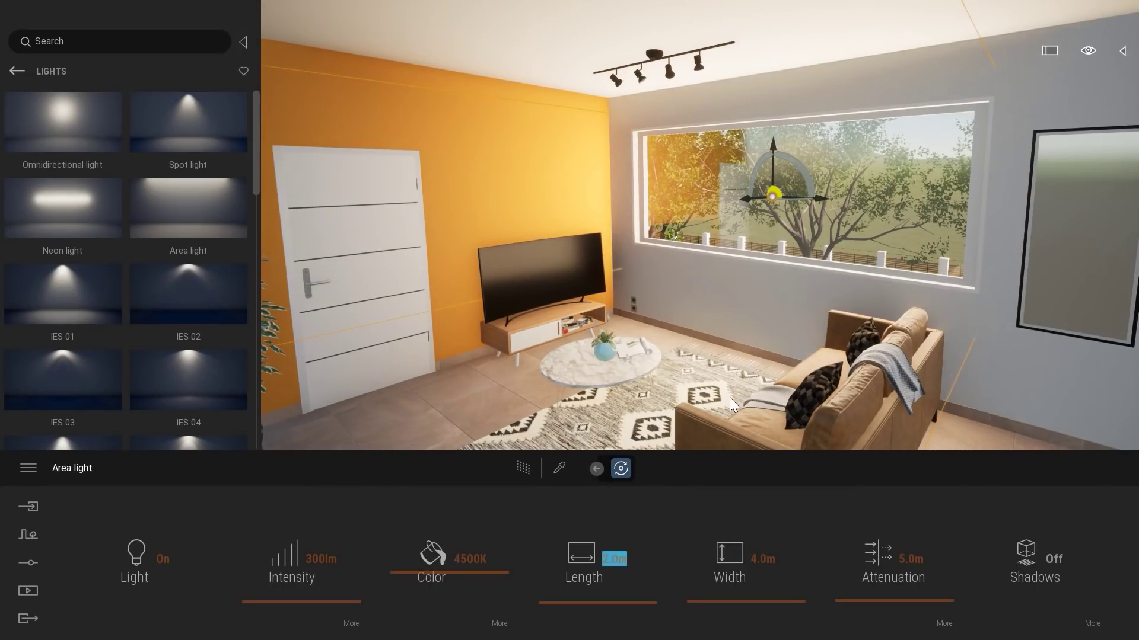
# Turn on the area light's shadows and set its color temperature to 6125K.
pyautogui.moveTo(870, 338); pyautogui.dragTo(1044, 459)
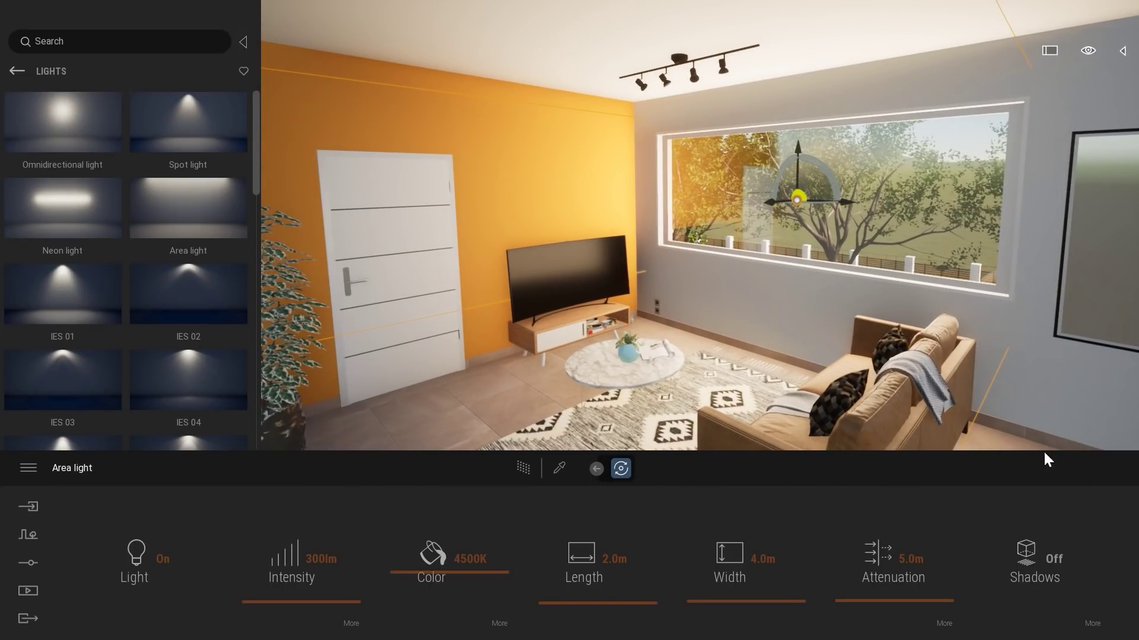
pyautogui.click(1036, 560)
pyautogui.moveTo(802, 273); pyautogui.dragTo(889, 278)
pyautogui.scroll(3, 802, 273)
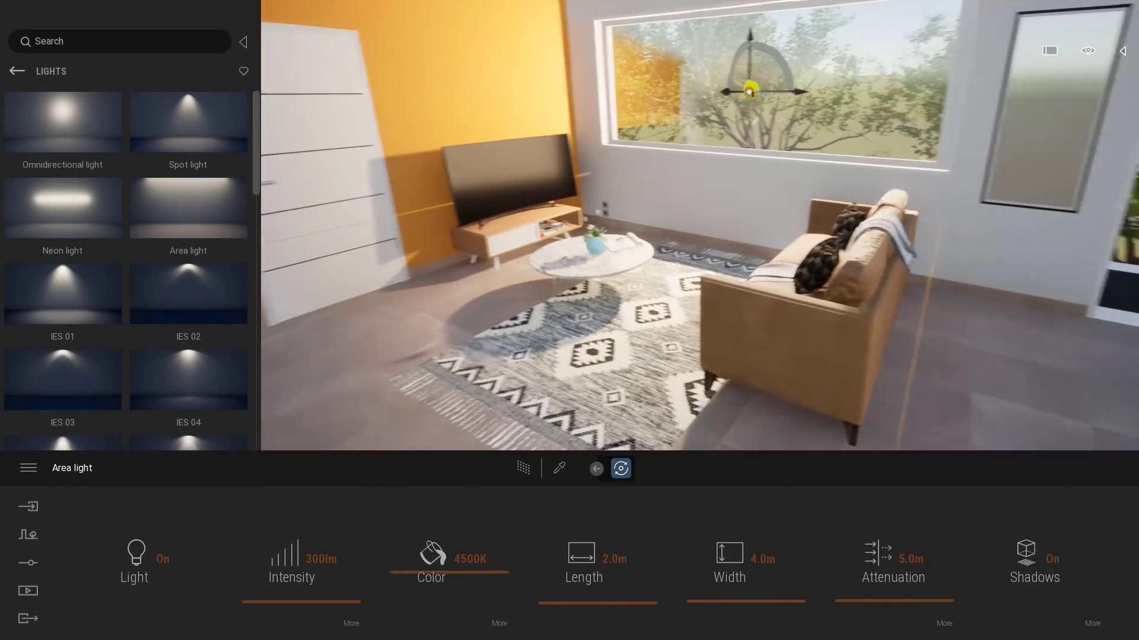
pyautogui.click(420, 581)
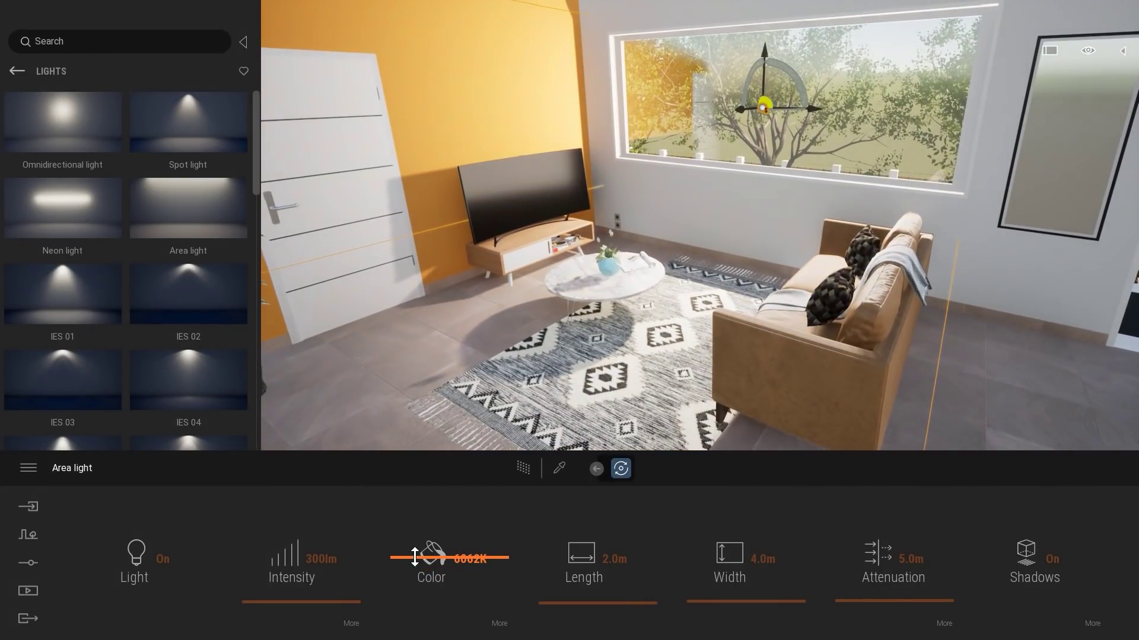
# Preview the area light's effect with the PathTracer, then turn it off and reframe the living room.
pyautogui.click(523, 469)
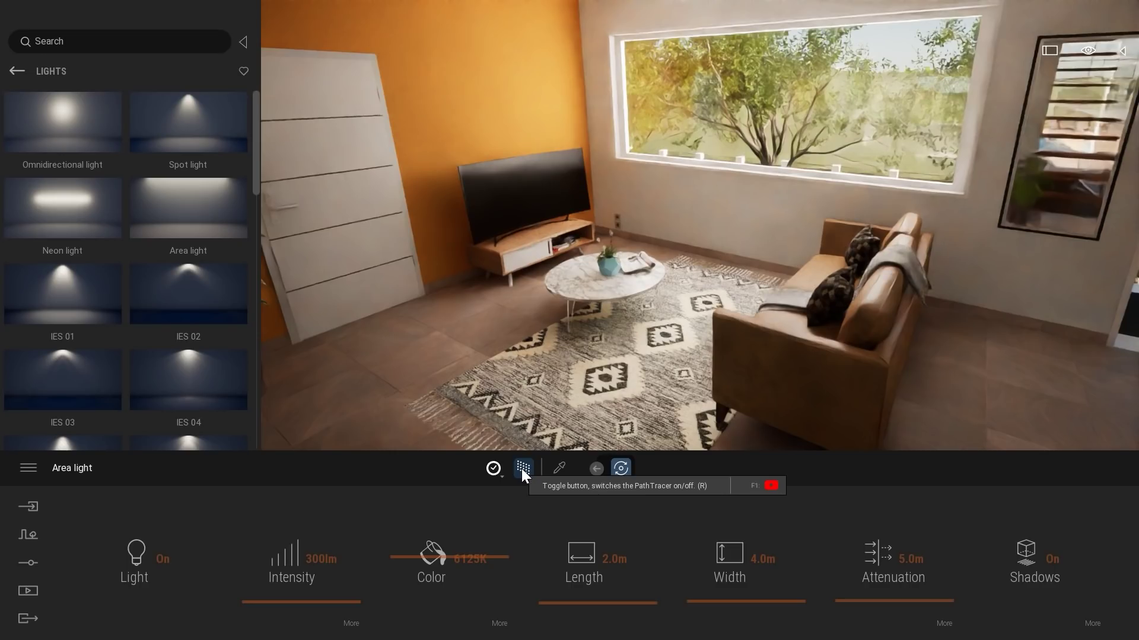
pyautogui.click(522, 468)
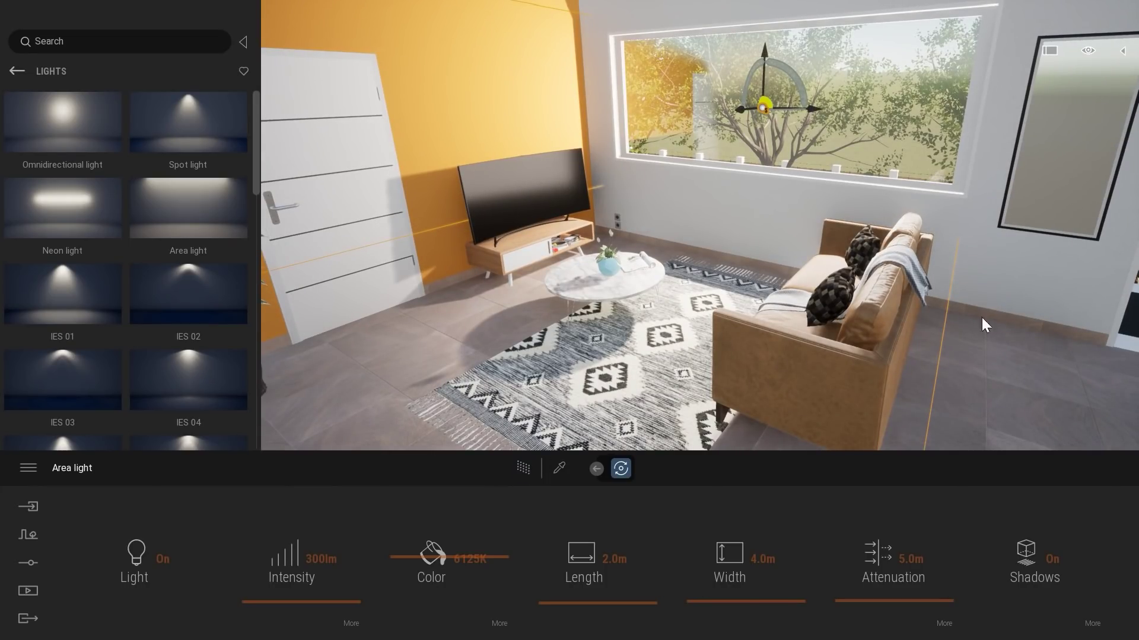
pyautogui.moveTo(986, 326); pyautogui.dragTo(614, 243, button='right')
pyautogui.moveTo(839, 267); pyautogui.dragTo(529, 488, button='right')
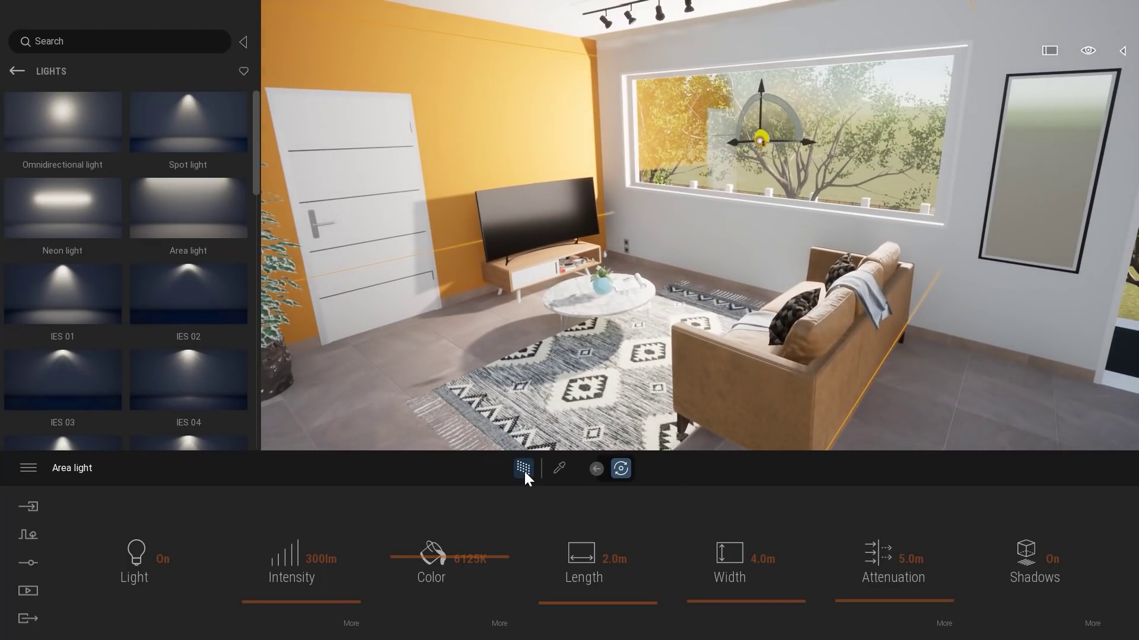
# Preview the living room with the PathTracer, turn it off, and hide the area light in the scene.
pyautogui.click(524, 471)
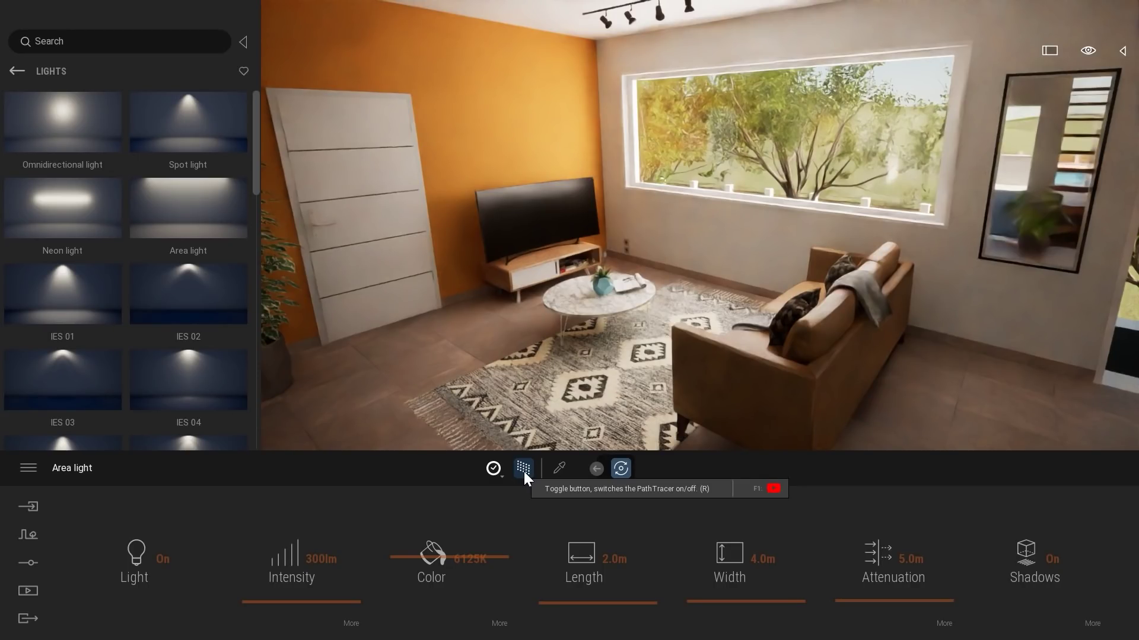
pyautogui.click(524, 472)
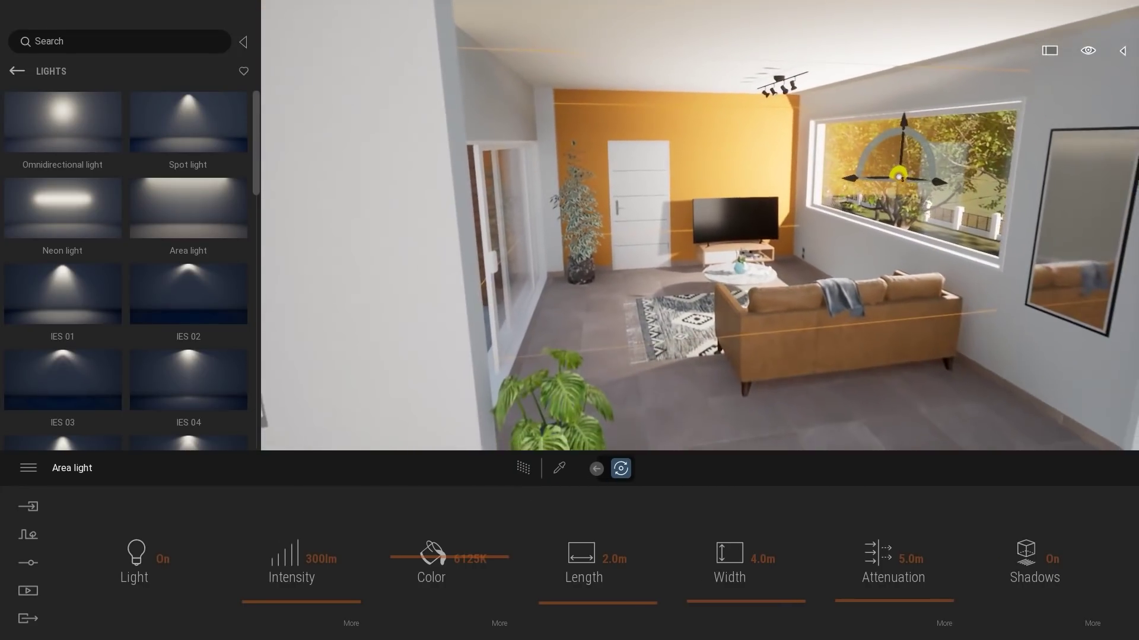
pyautogui.click(1122, 51)
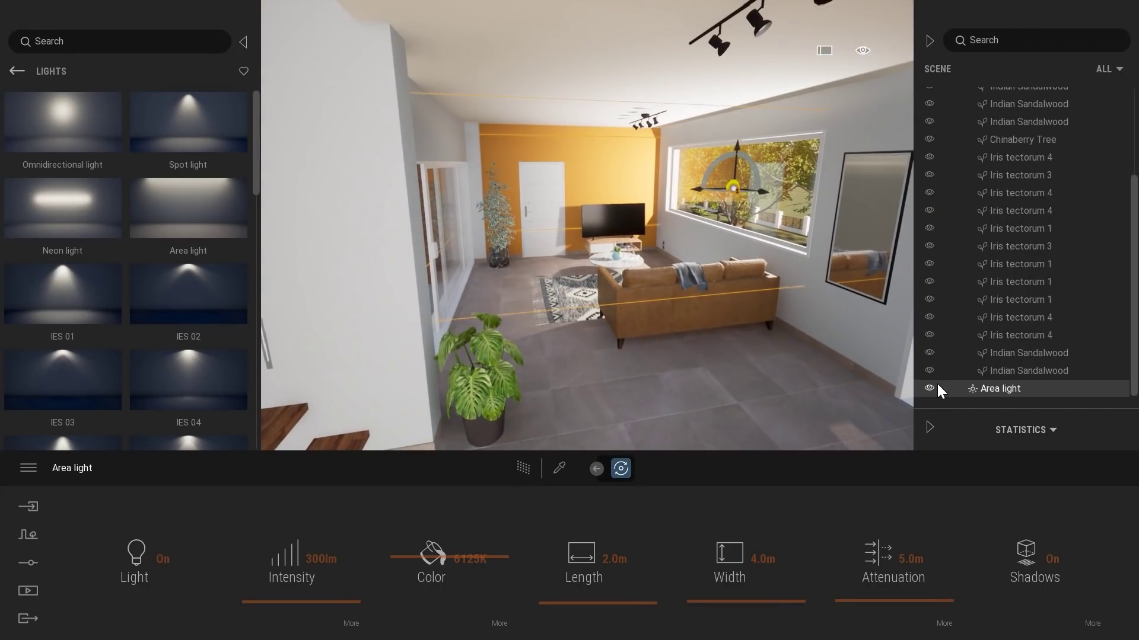
pyautogui.click(930, 388)
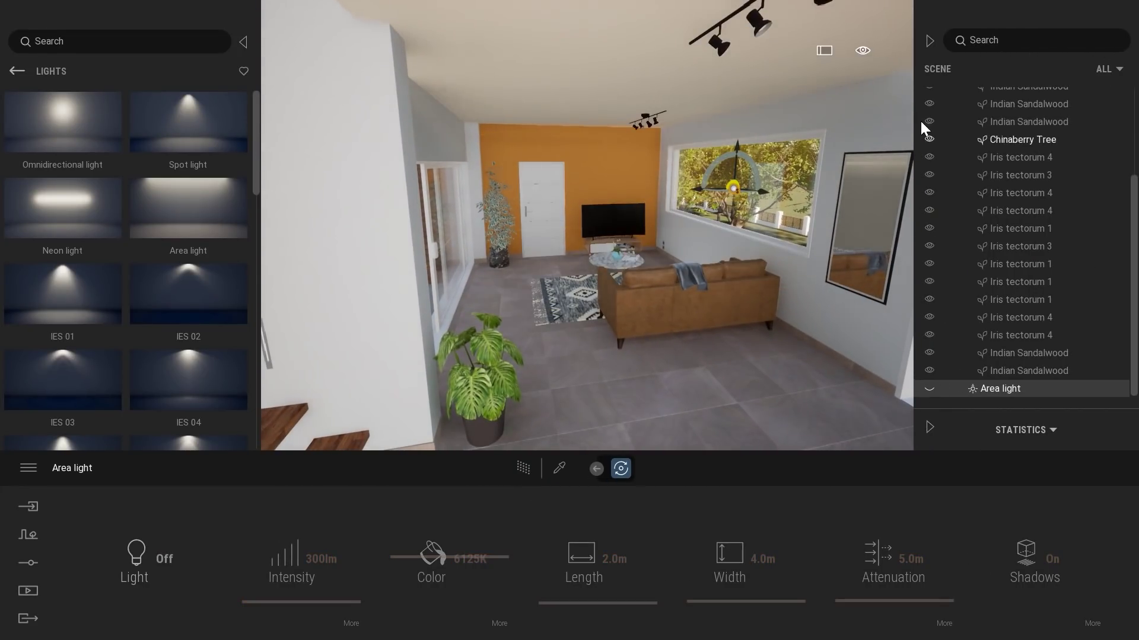
pyautogui.click(929, 41)
# Change the time of day so direct sunlight falls through the glass doors onto the floor, and deselect the area light.
pyautogui.click(1080, 53)
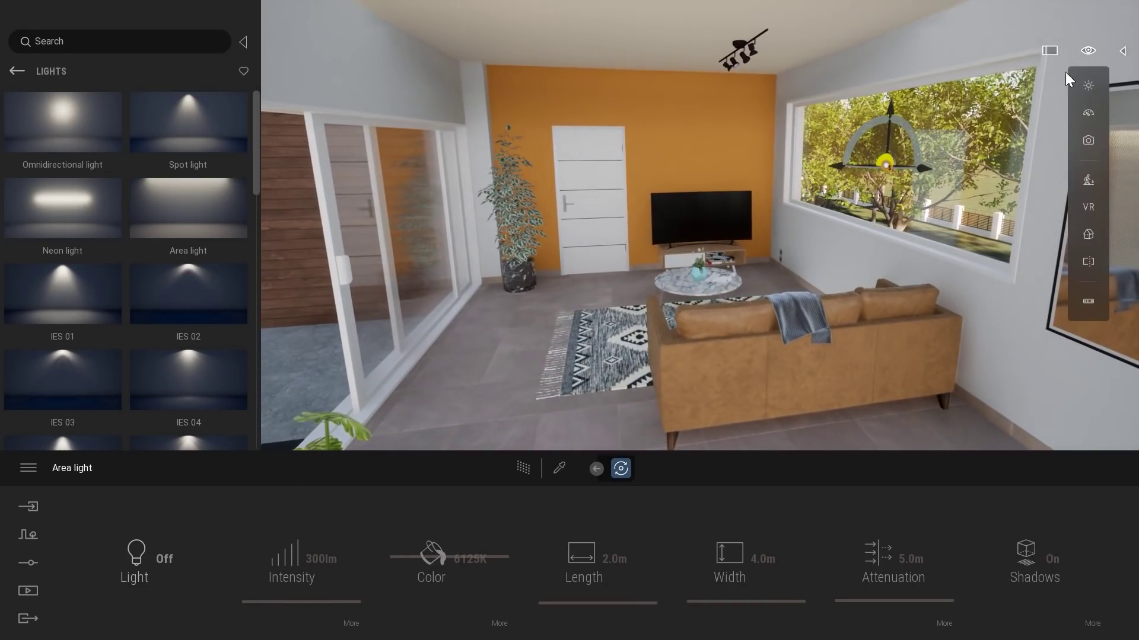
pyautogui.click(1097, 87)
pyautogui.moveTo(999, 150); pyautogui.dragTo(999, 150)
pyautogui.click(753, 270)
pyautogui.moveTo(753, 269); pyautogui.dragTo(878, 255)
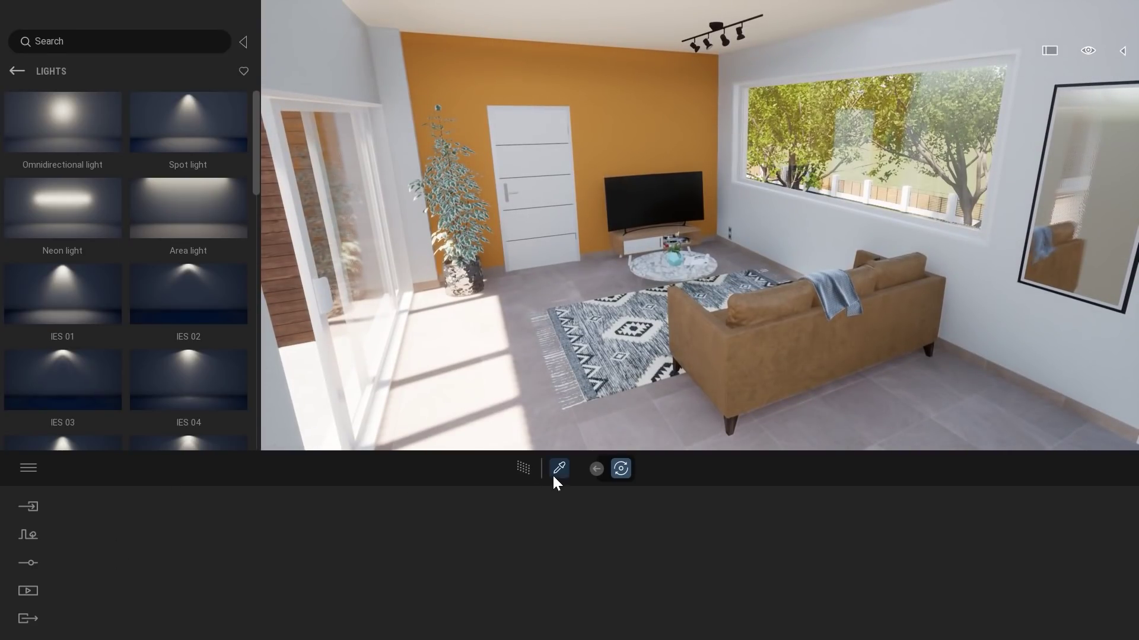
# Turn on the PathTracer in the renderer settings.
pyautogui.click(26, 563)
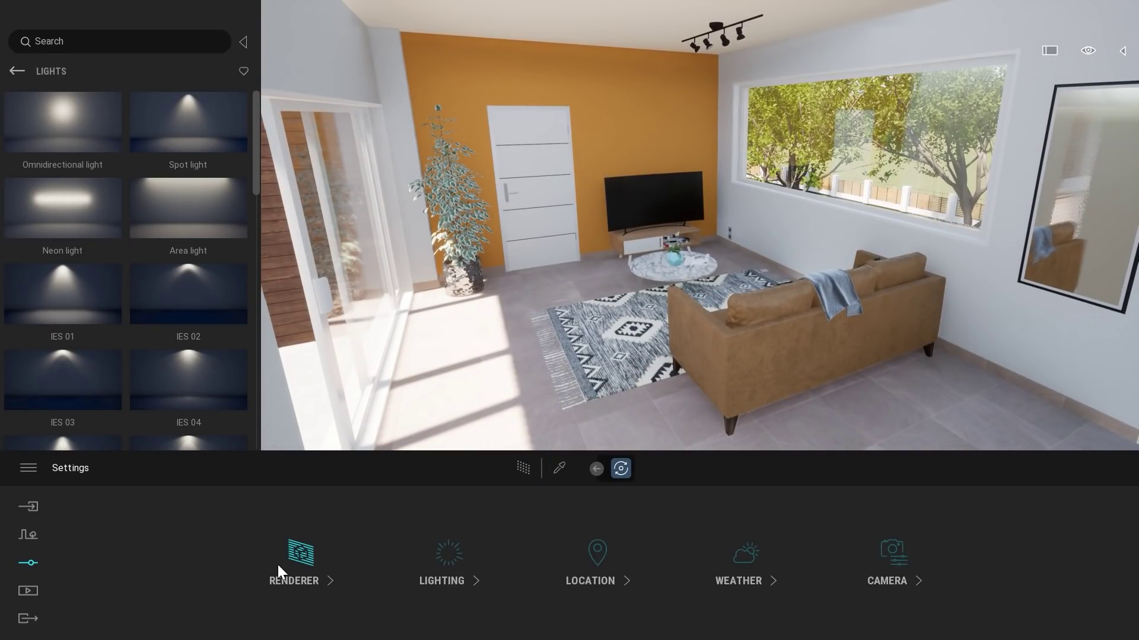
pyautogui.click(316, 564)
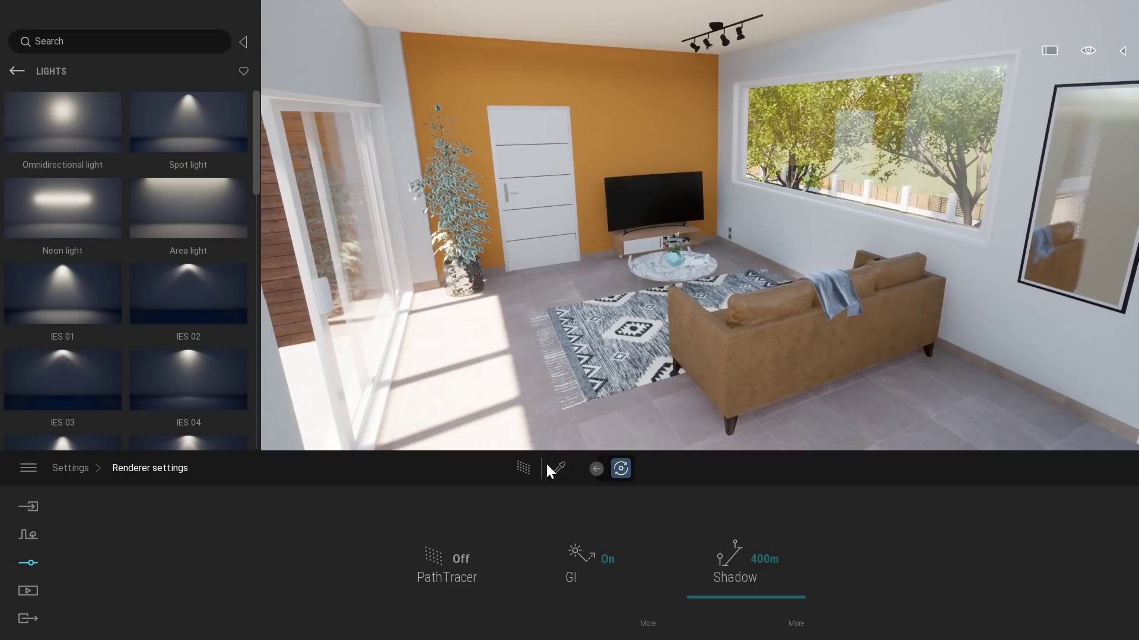
pyautogui.click(461, 559)
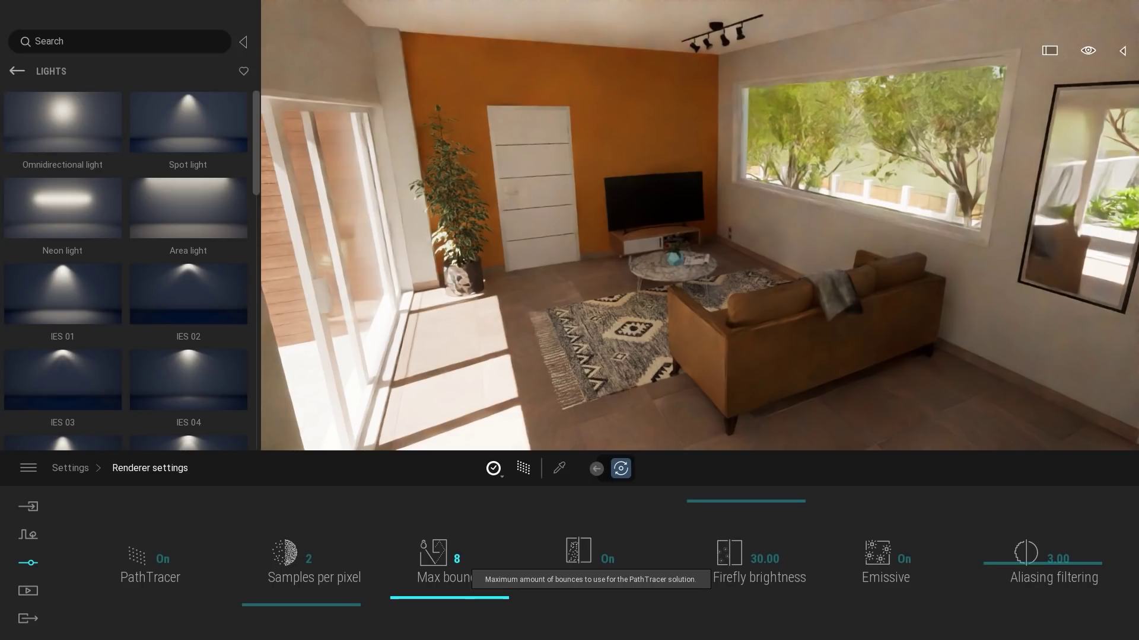
# Set the PathTracer's max bounces to 1.
pyautogui.click(456, 558)
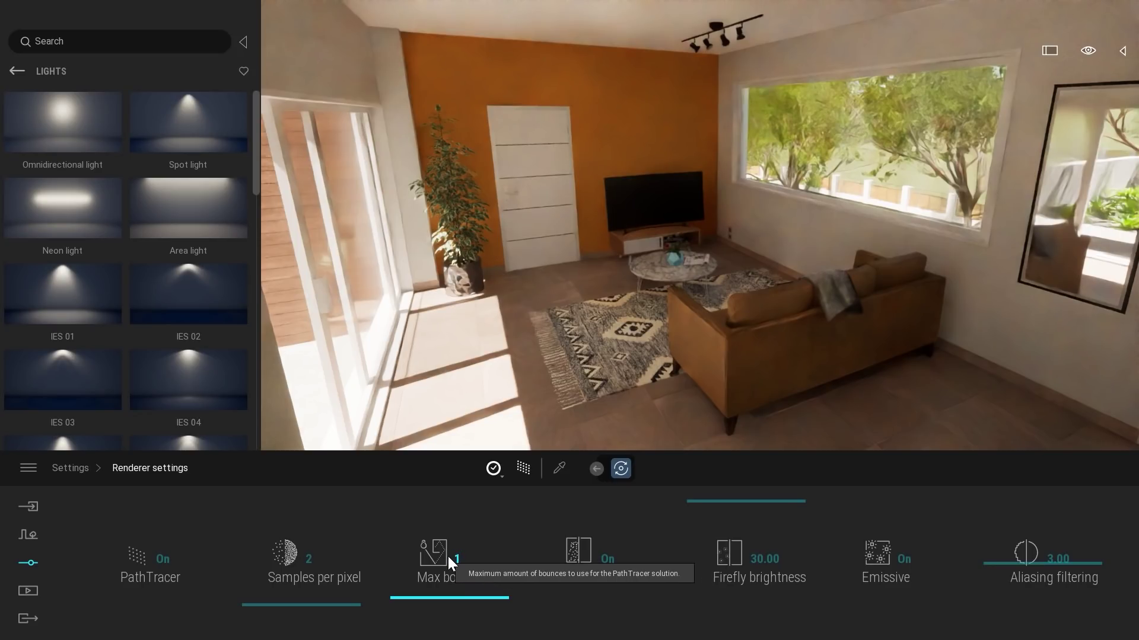
pyautogui.write('1')
pyautogui.press('Return')
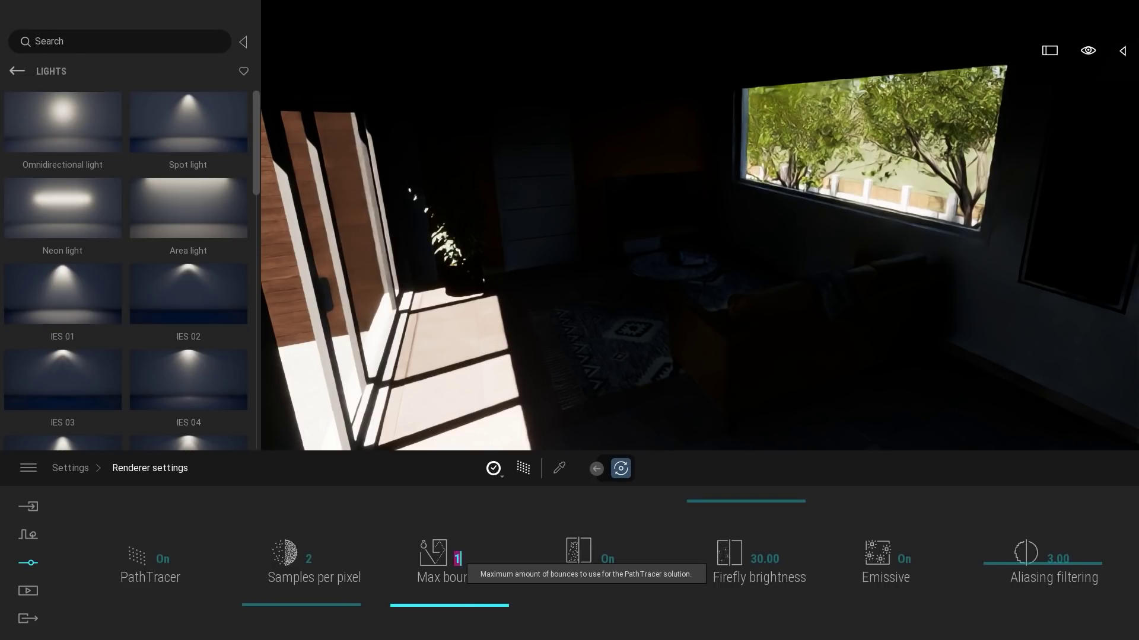
# Try the PathTracer's max bounces at 2, then set them back to 8.
pyautogui.write('2')
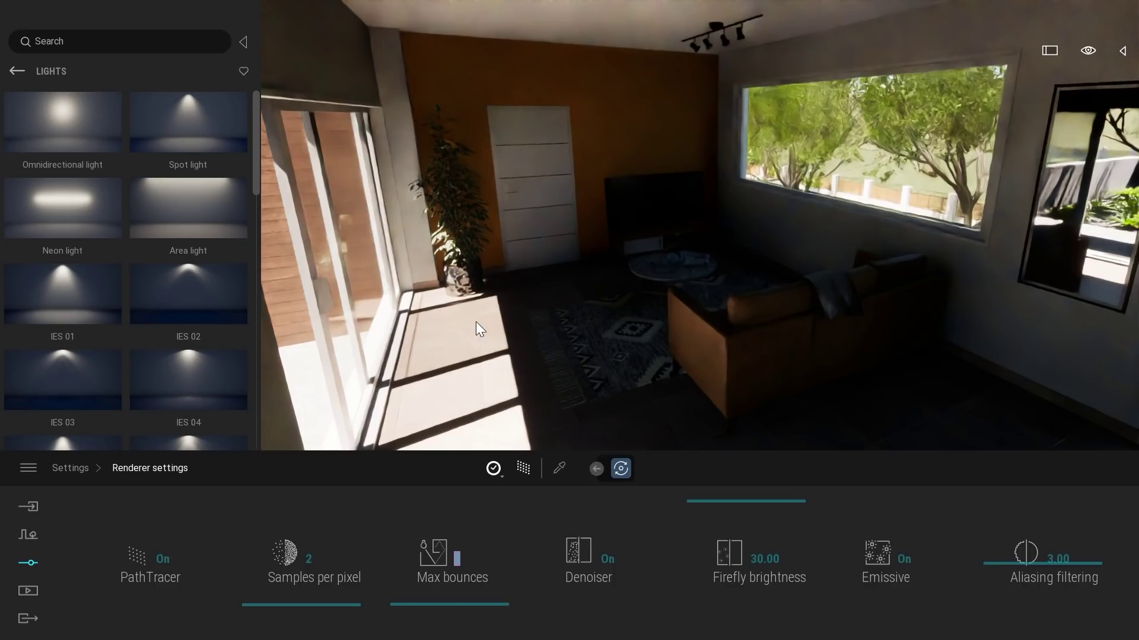
pyautogui.moveTo(556, 19); pyautogui.dragTo(522, 105)
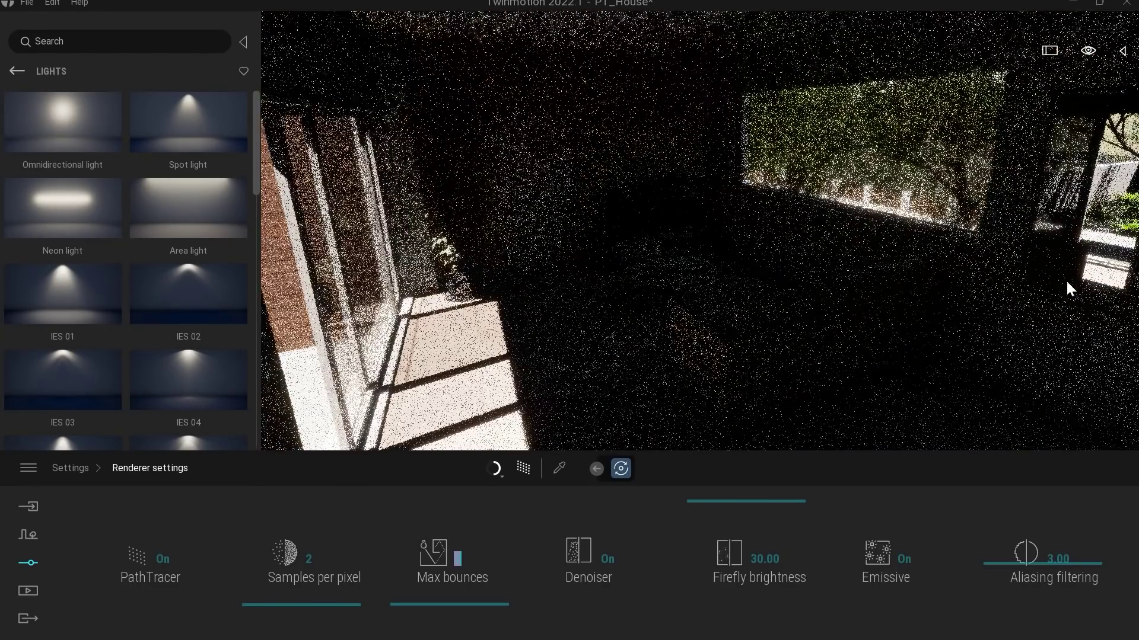
pyautogui.write('2')
pyautogui.press('Return')
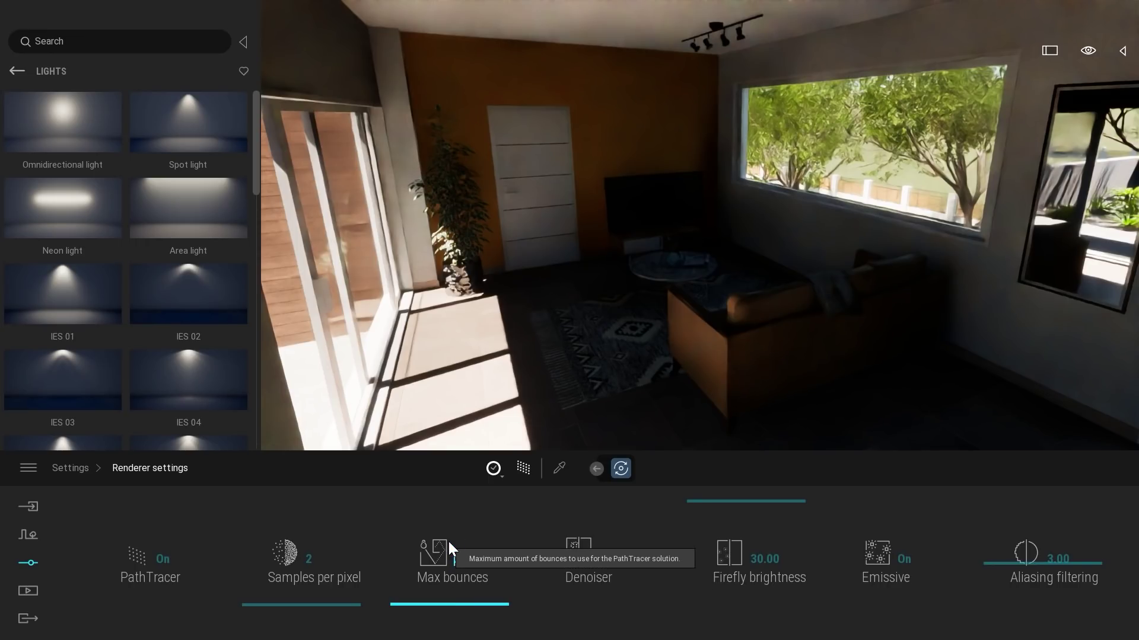
pyautogui.press('Return')
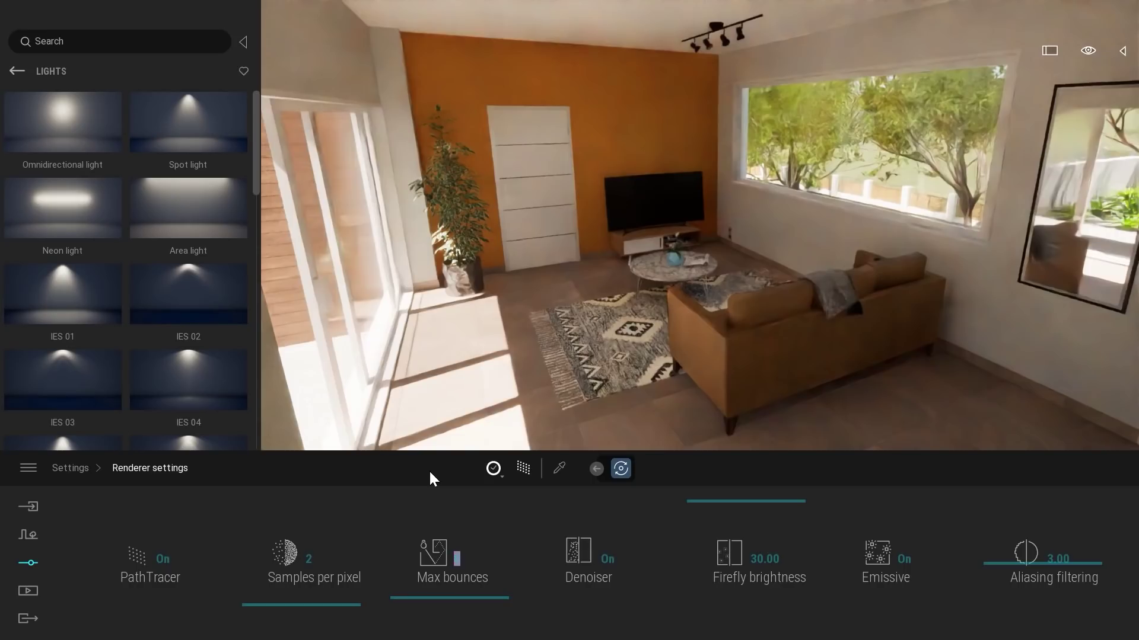
pyautogui.write('8')
# Apply the PathTracer's Low quality preset, then switch to the Medium preset.
pyautogui.click(491, 471)
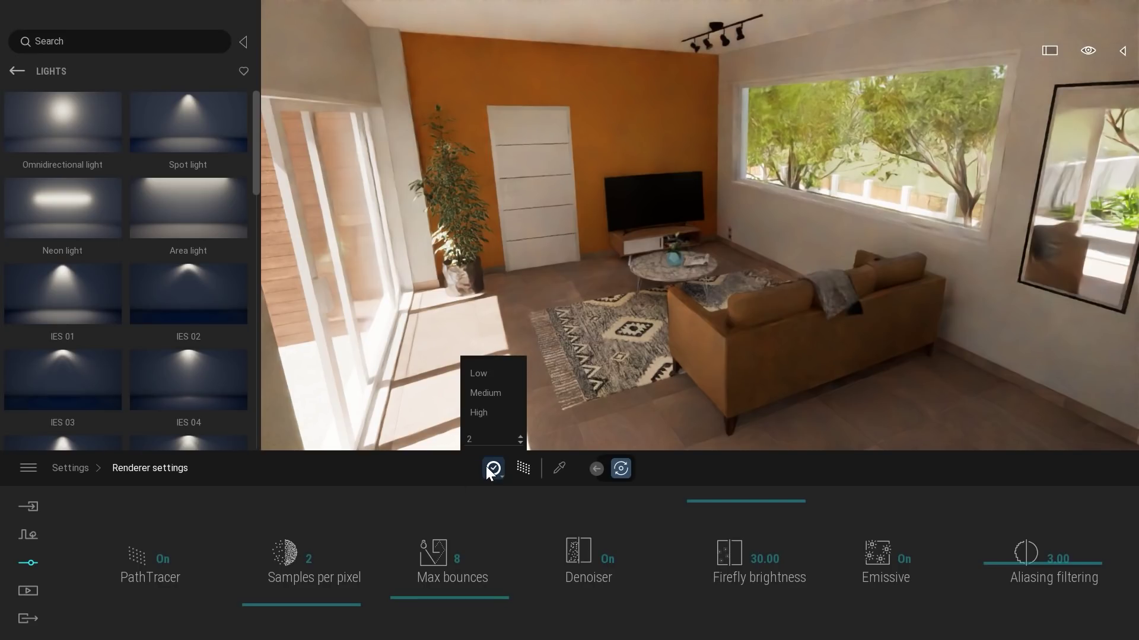
pyautogui.click(477, 378)
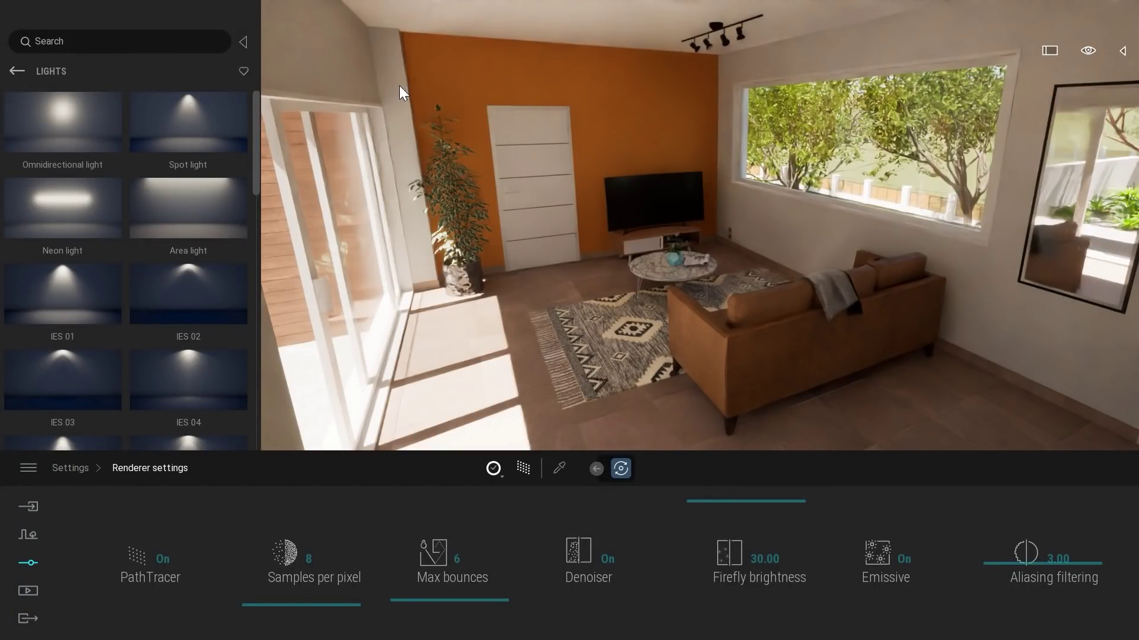
pyautogui.click(494, 470)
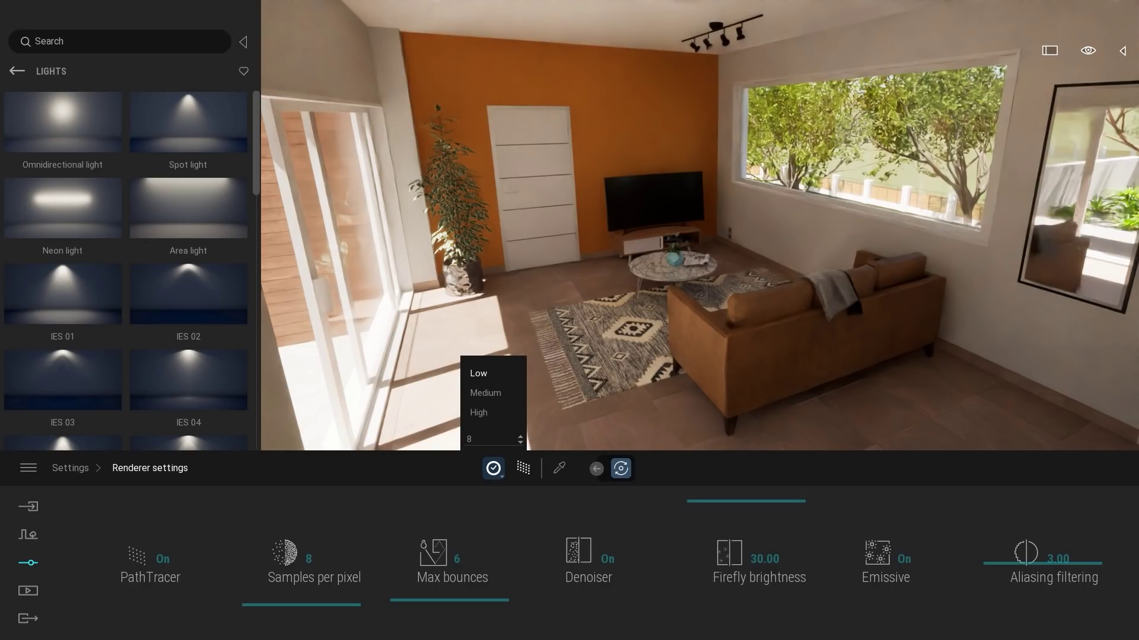
pyautogui.click(479, 393)
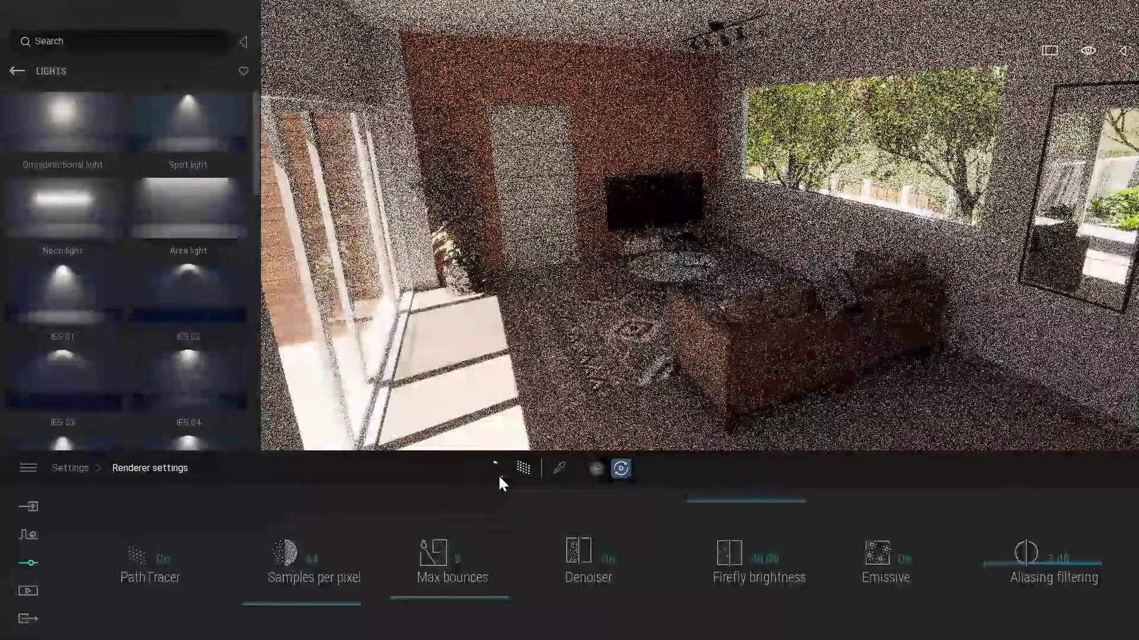
pyautogui.click(498, 477)
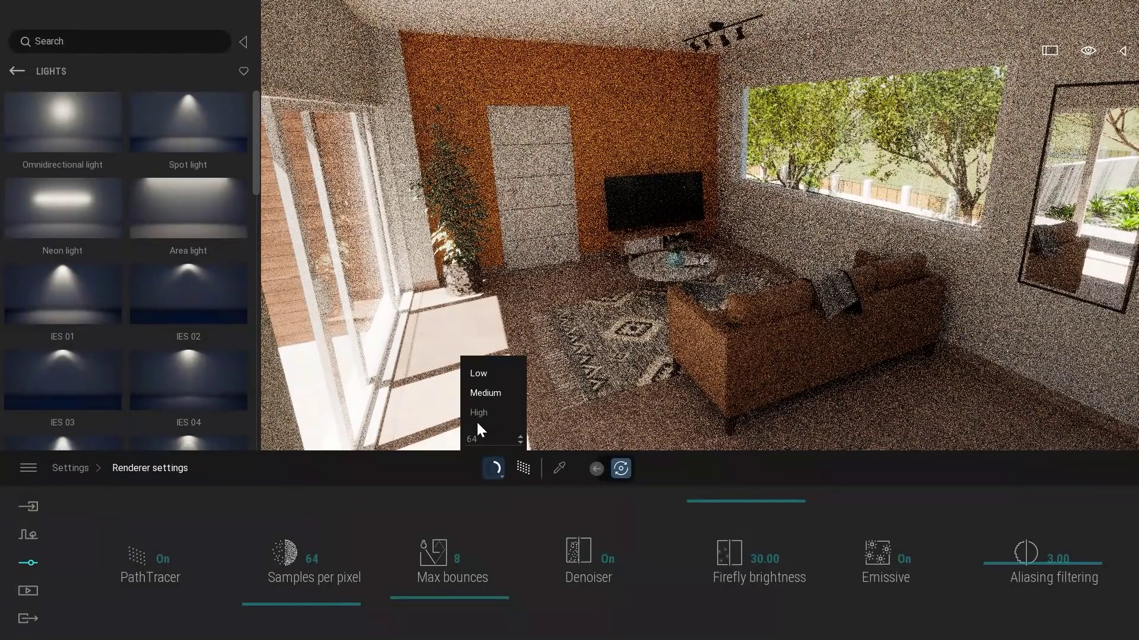
pyautogui.click(364, 465)
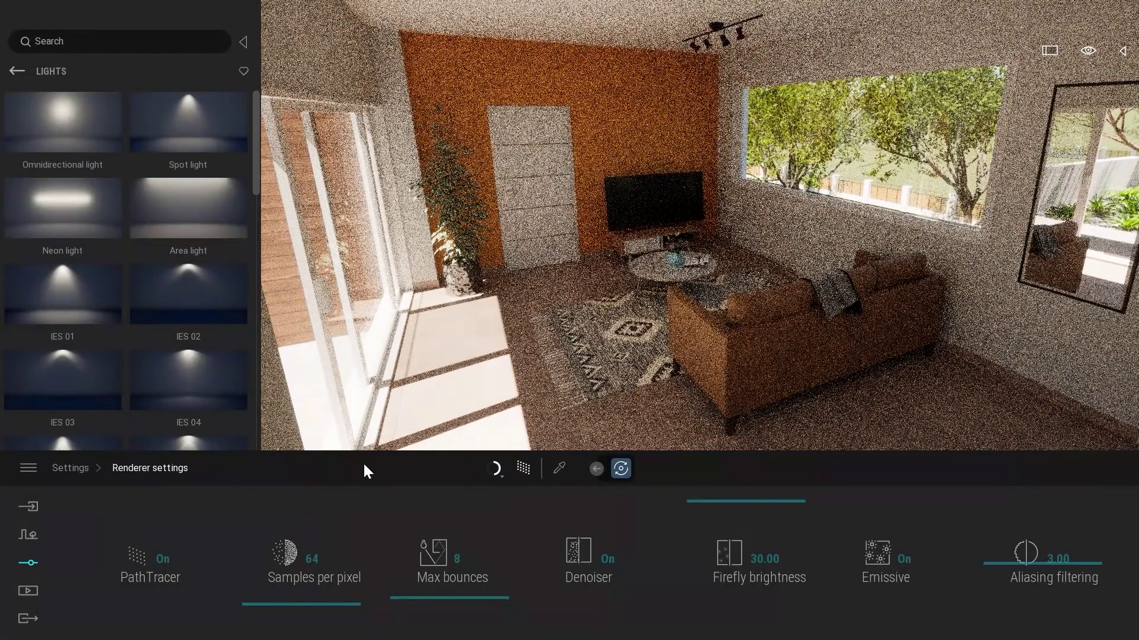
# Review the samples per pixel and bounces of the Low, Medium and High PathTracer presets in the preferences.
pyautogui.click(28, 469)
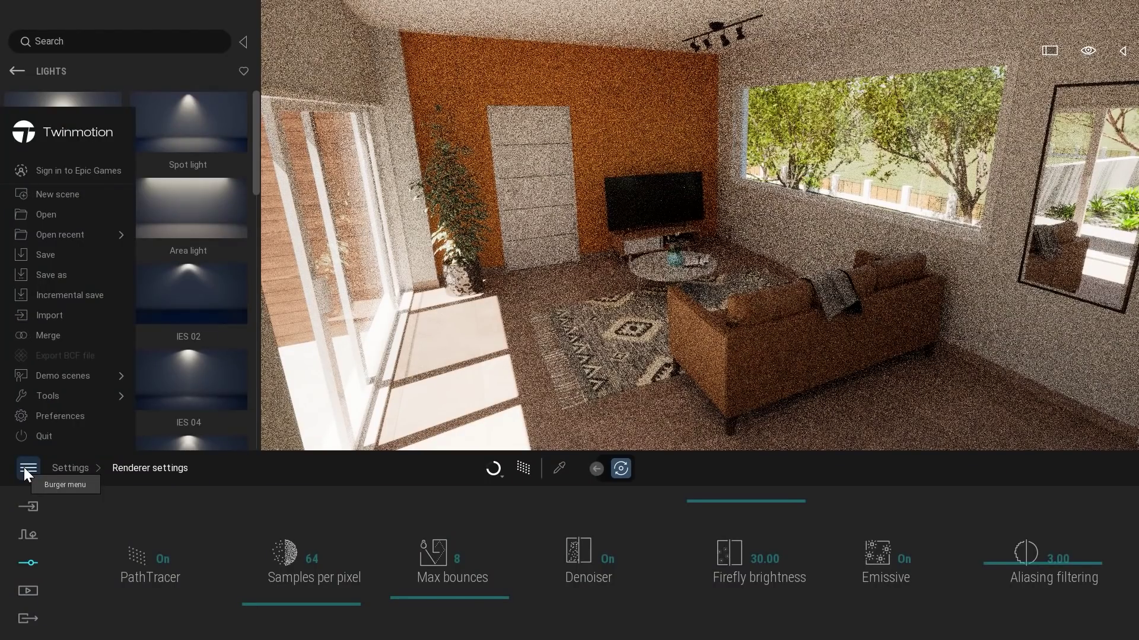
pyautogui.click(61, 416)
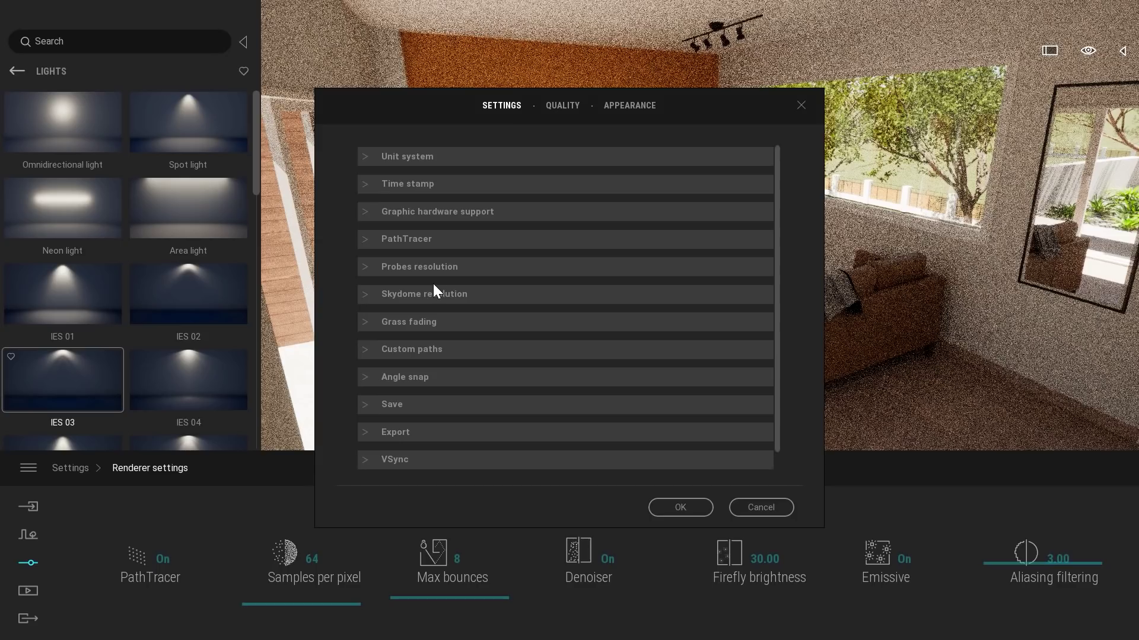
pyautogui.click(428, 239)
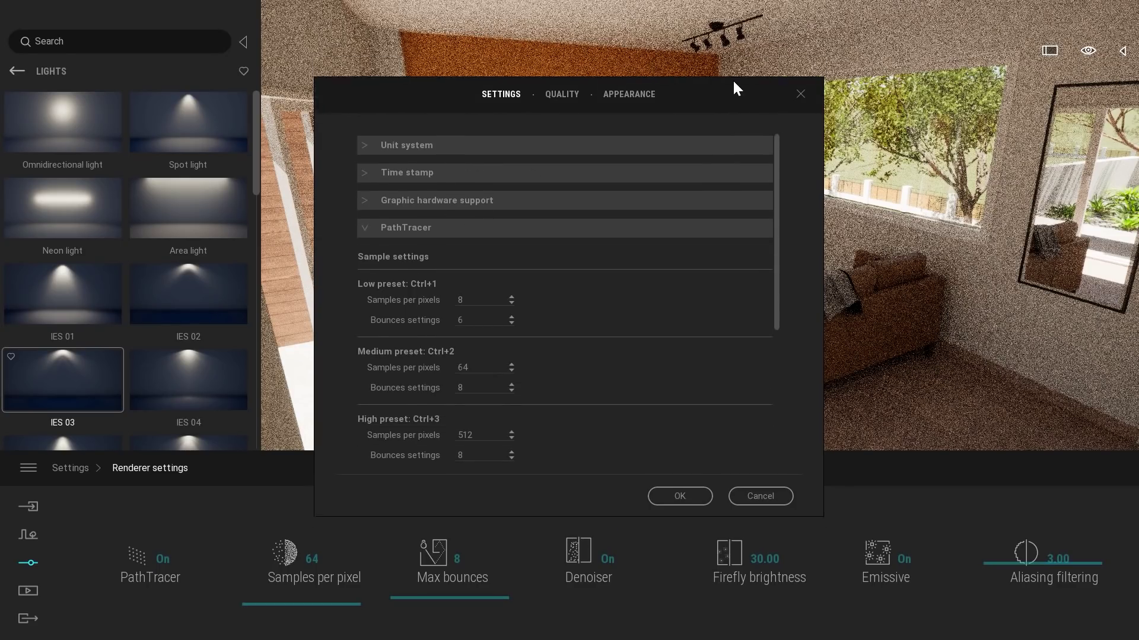
pyautogui.scroll(-2, 777, 234)
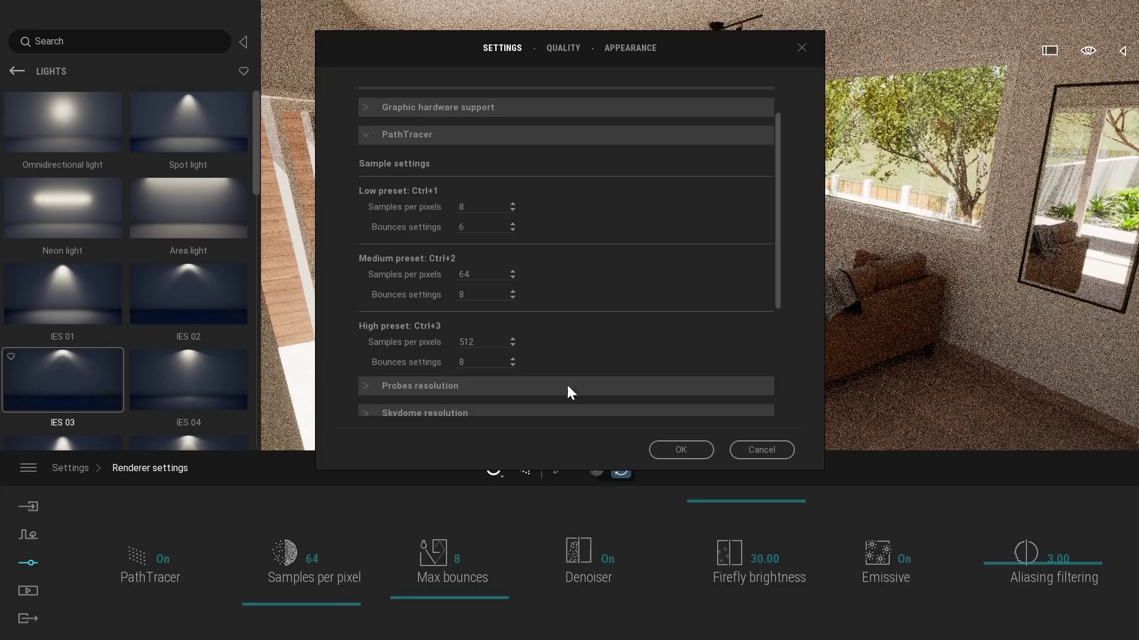
pyautogui.click(680, 449)
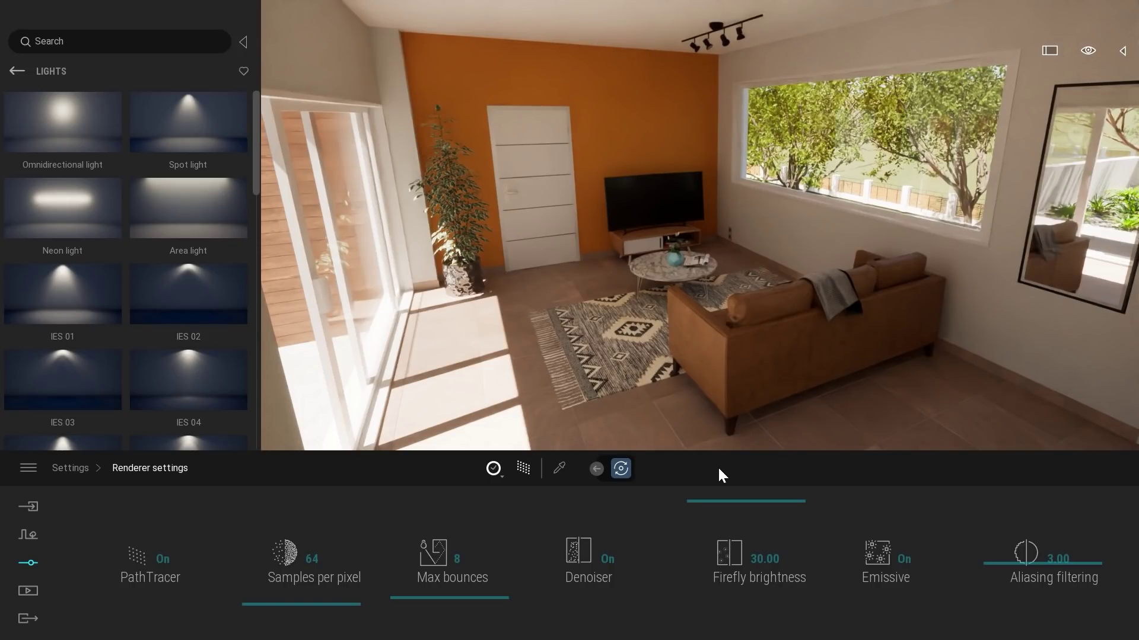
# Turn off the PathTracer and create a first image of the living room framed from behind the potted plant and sofa.
pyautogui.click(523, 463)
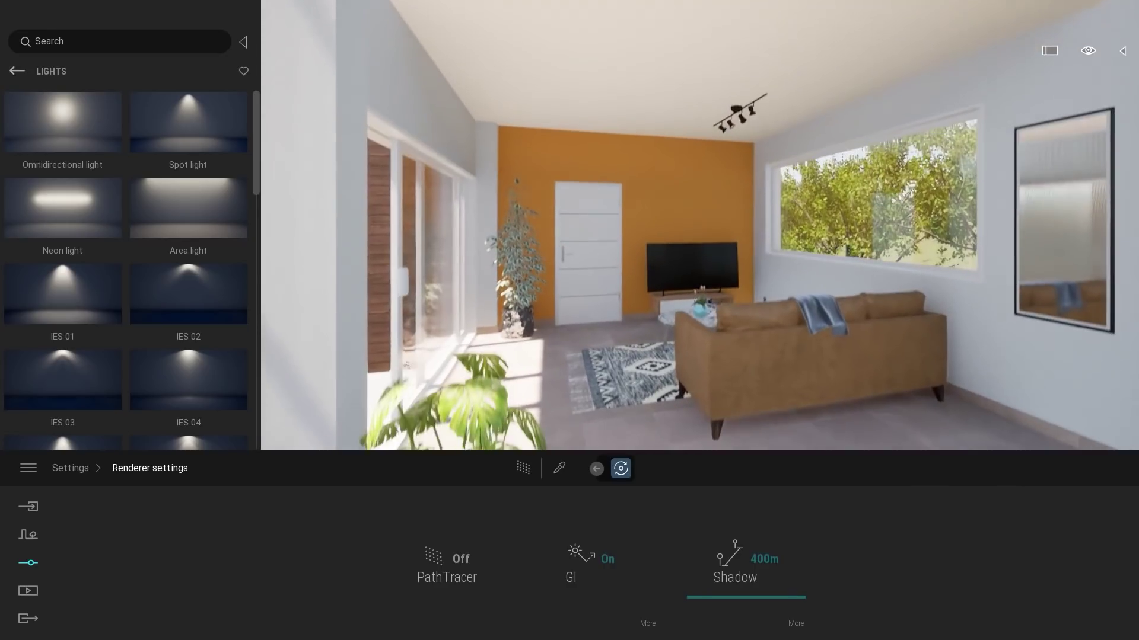
pyautogui.click(21, 591)
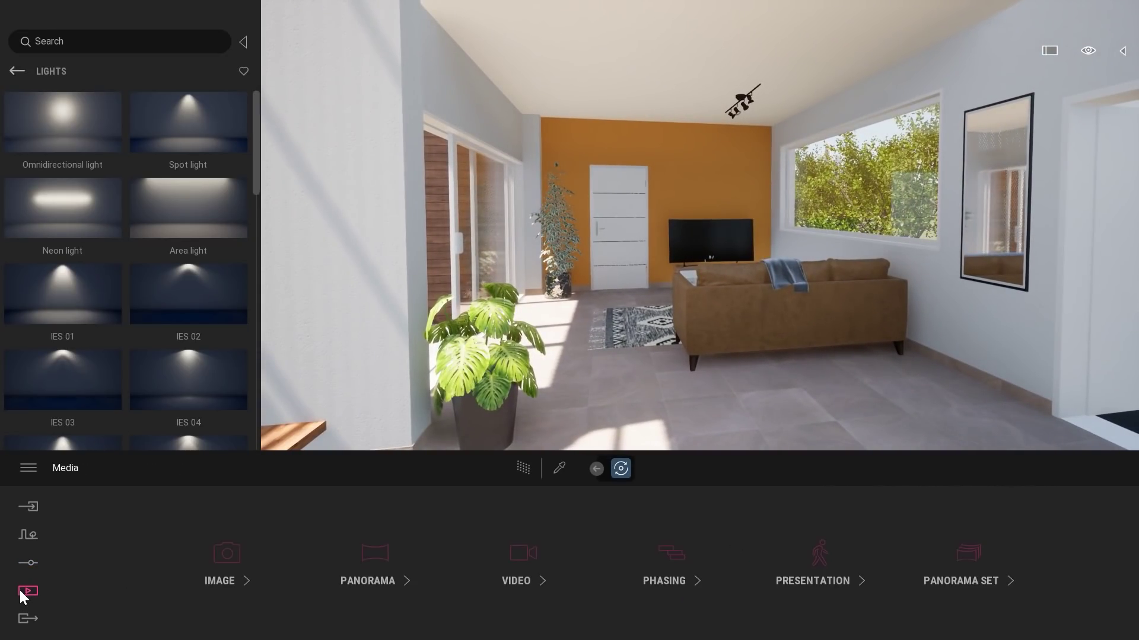
pyautogui.click(224, 545)
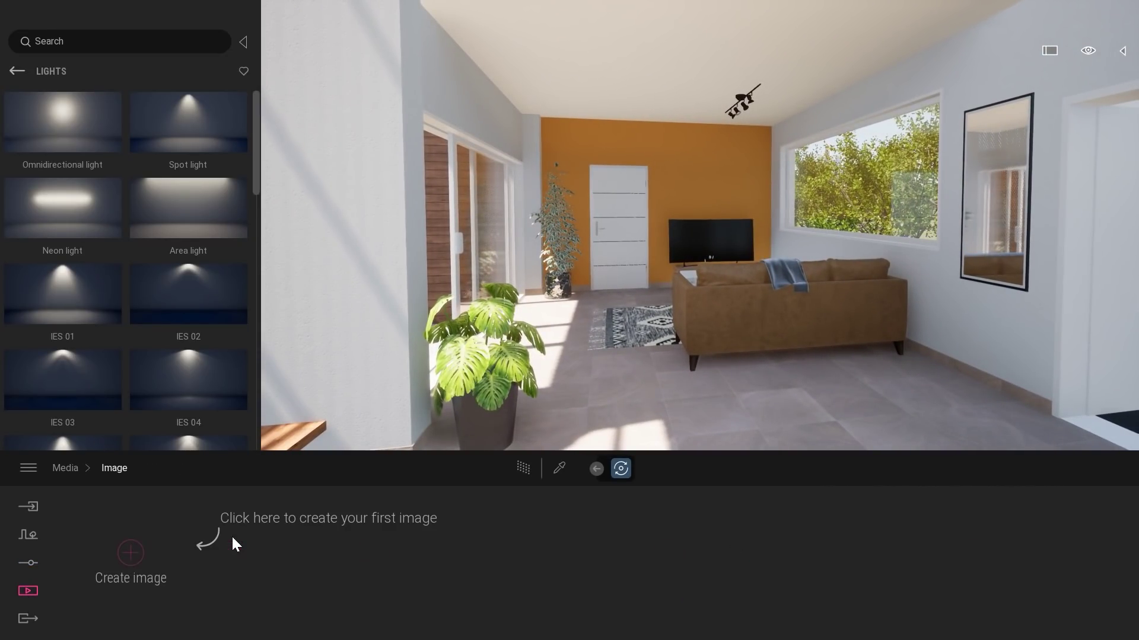
pyautogui.click(131, 551)
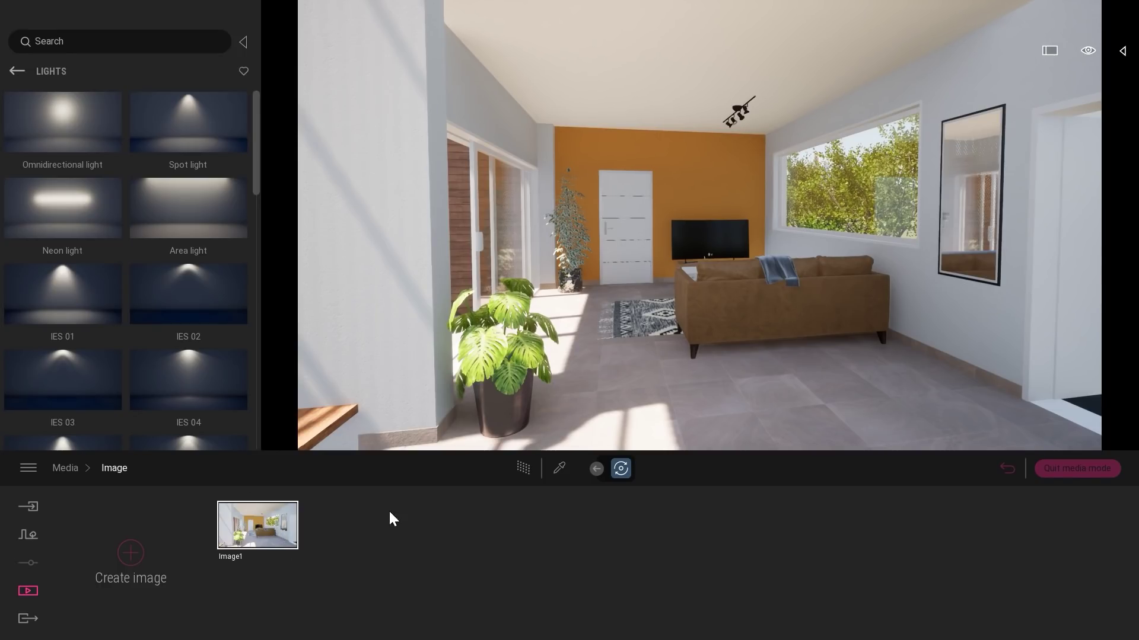
# Enable the PathTracer for the first image and create a second image of the same view with the PathTracer off.
pyautogui.click(522, 468)
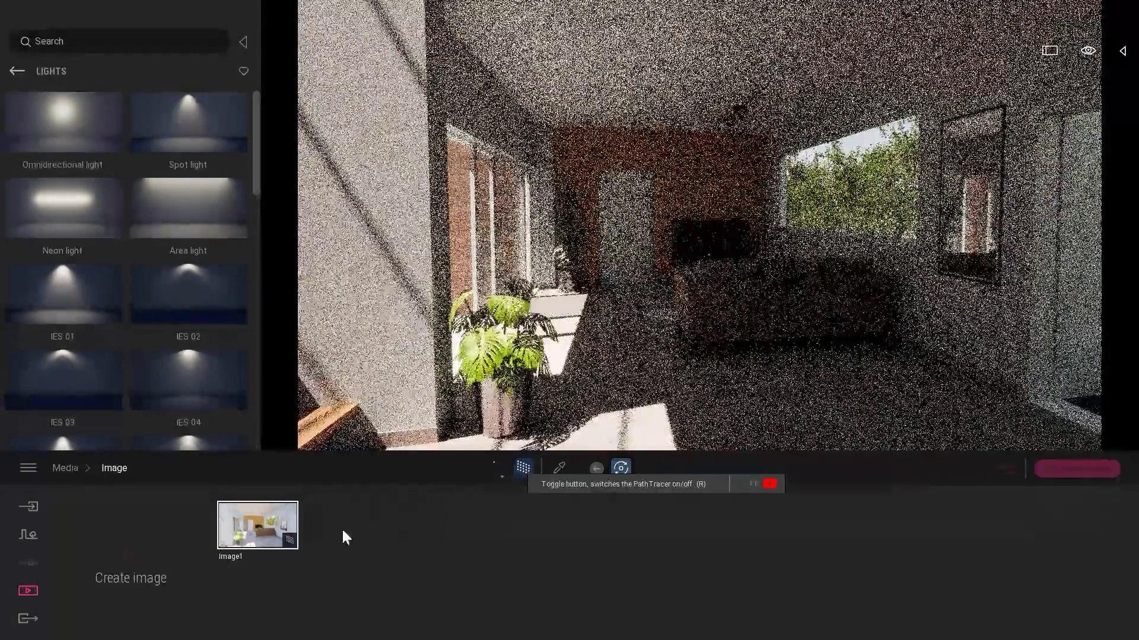
pyautogui.moveTo(290, 541)
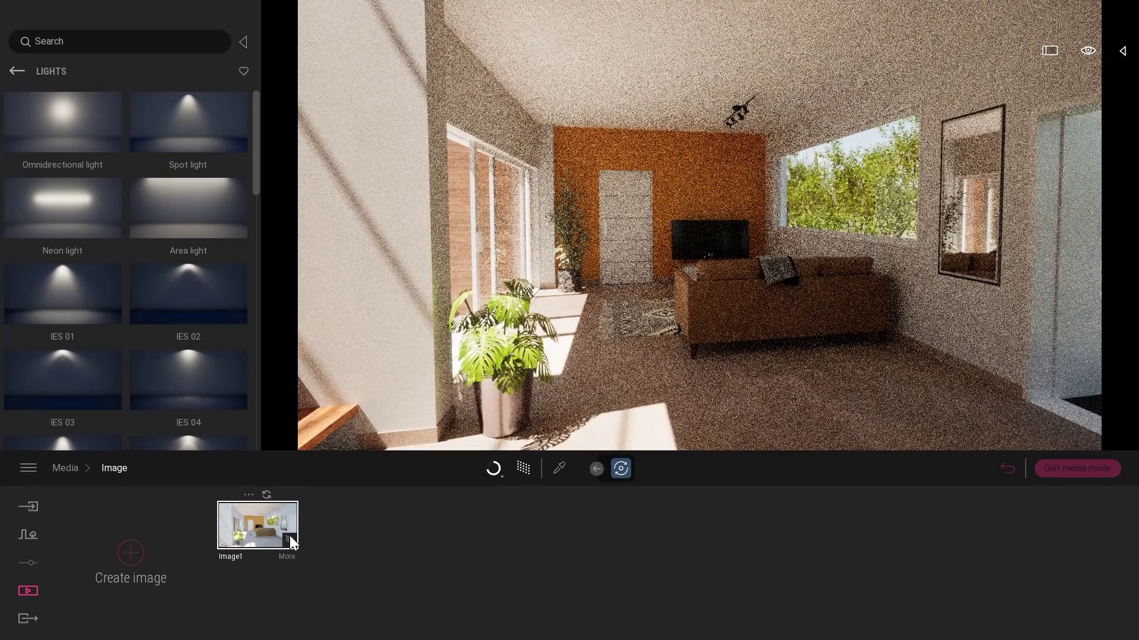
pyautogui.click(130, 552)
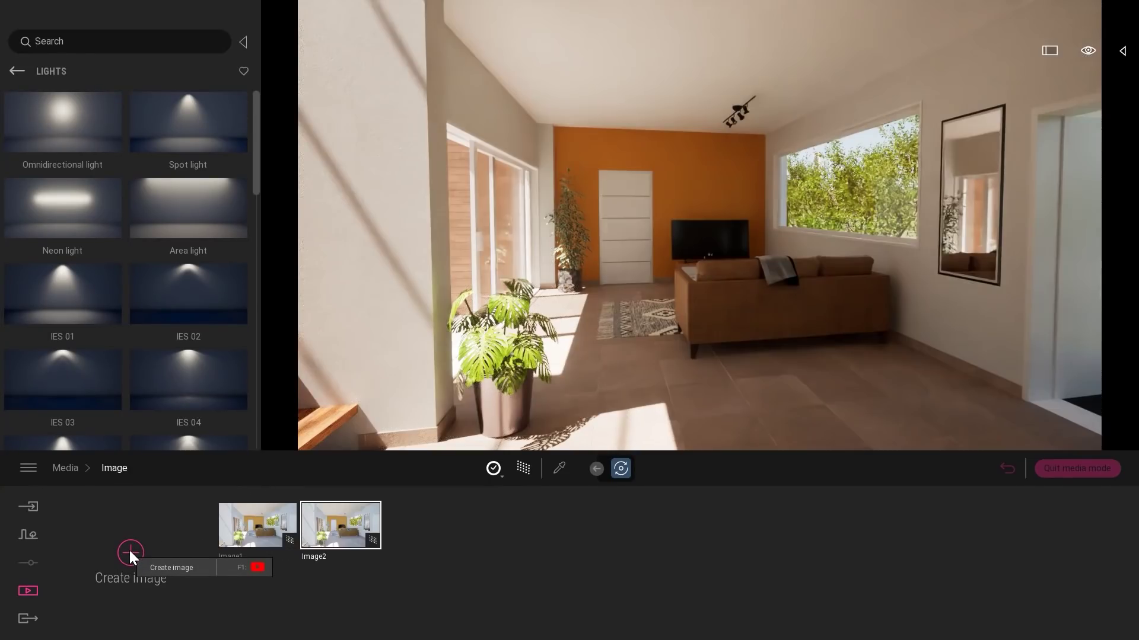
pyautogui.click(521, 470)
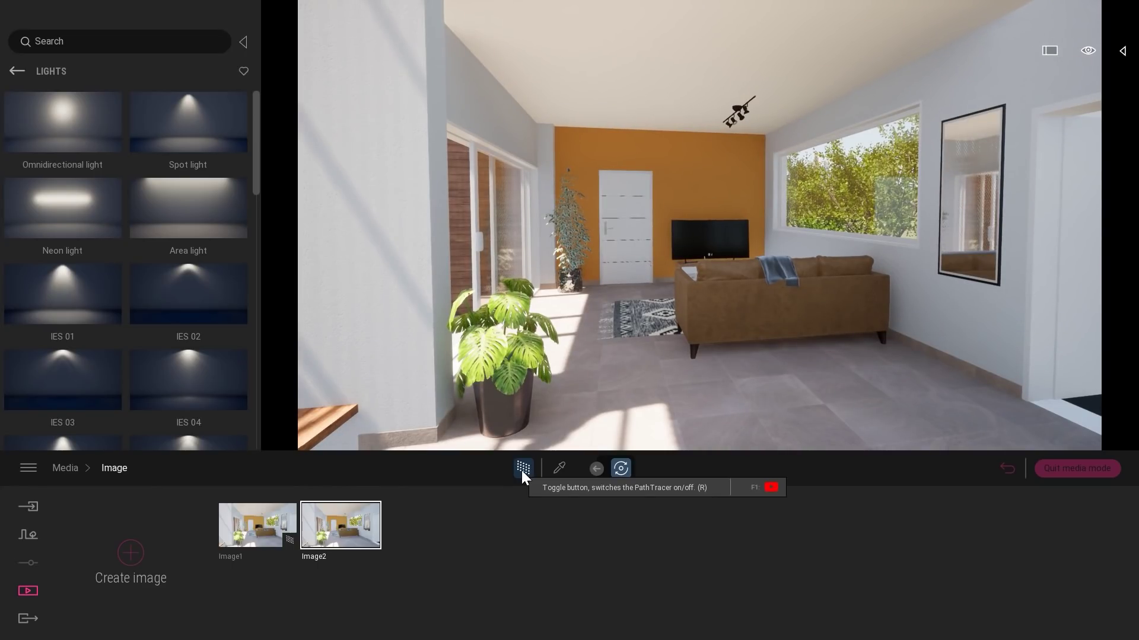
pyautogui.moveTo(351, 542)
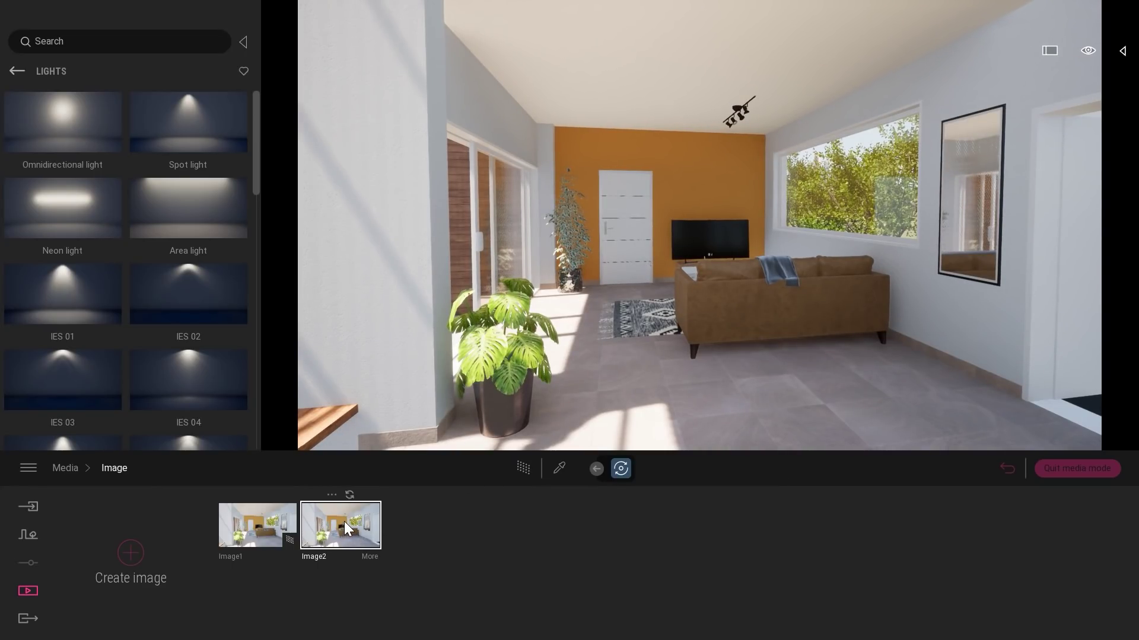
# Open the renderer settings of the first image.
pyautogui.click(253, 526)
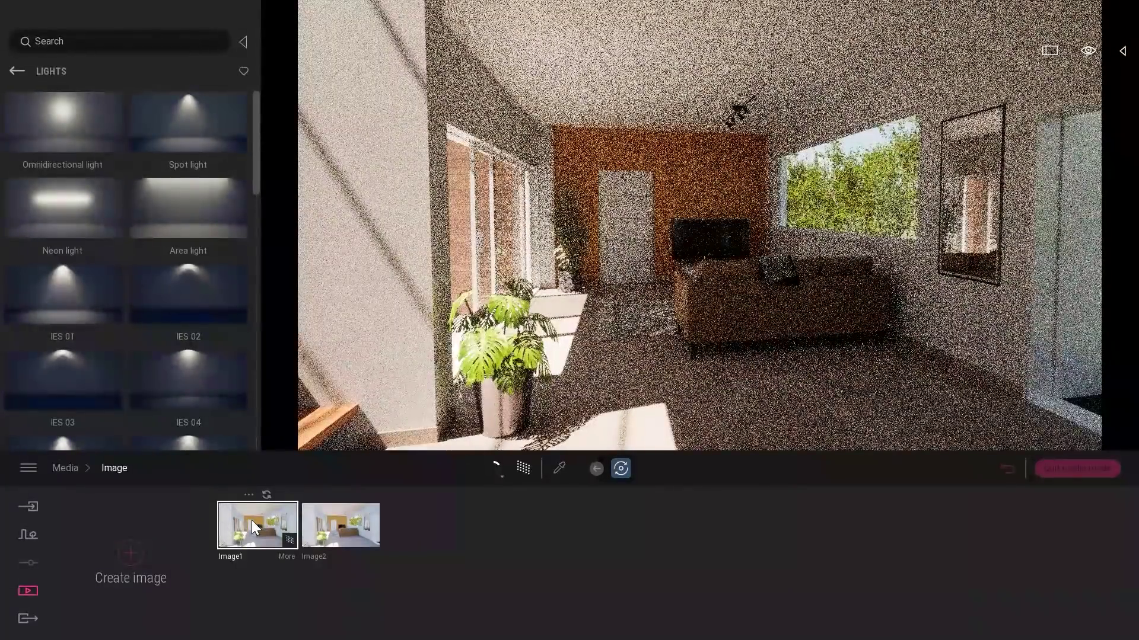
pyautogui.click(492, 468)
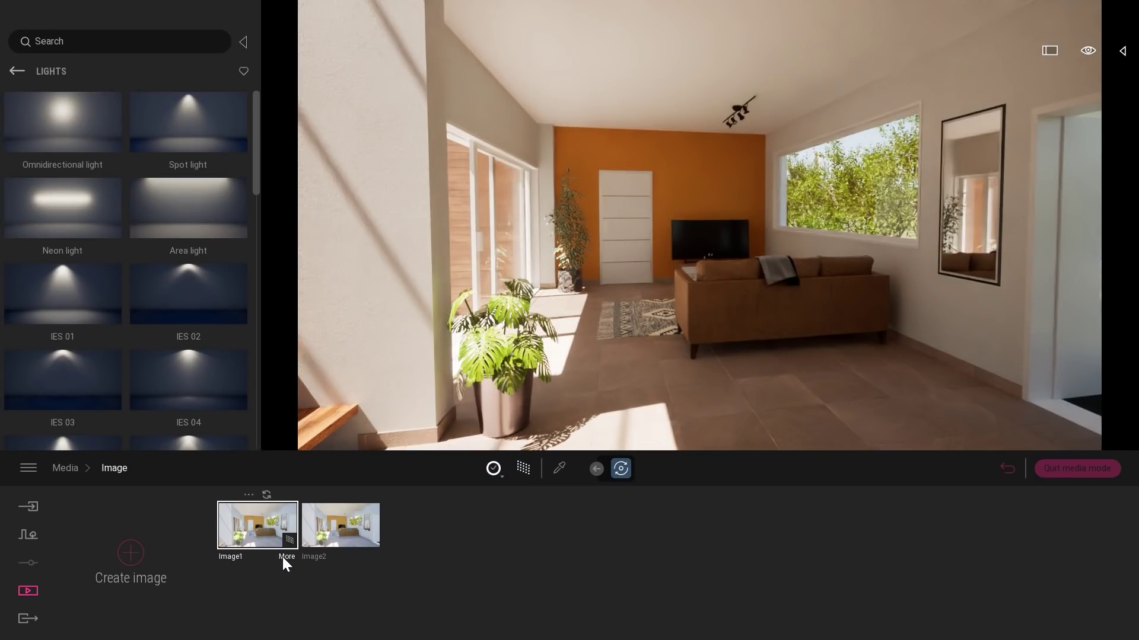
pyautogui.click(283, 558)
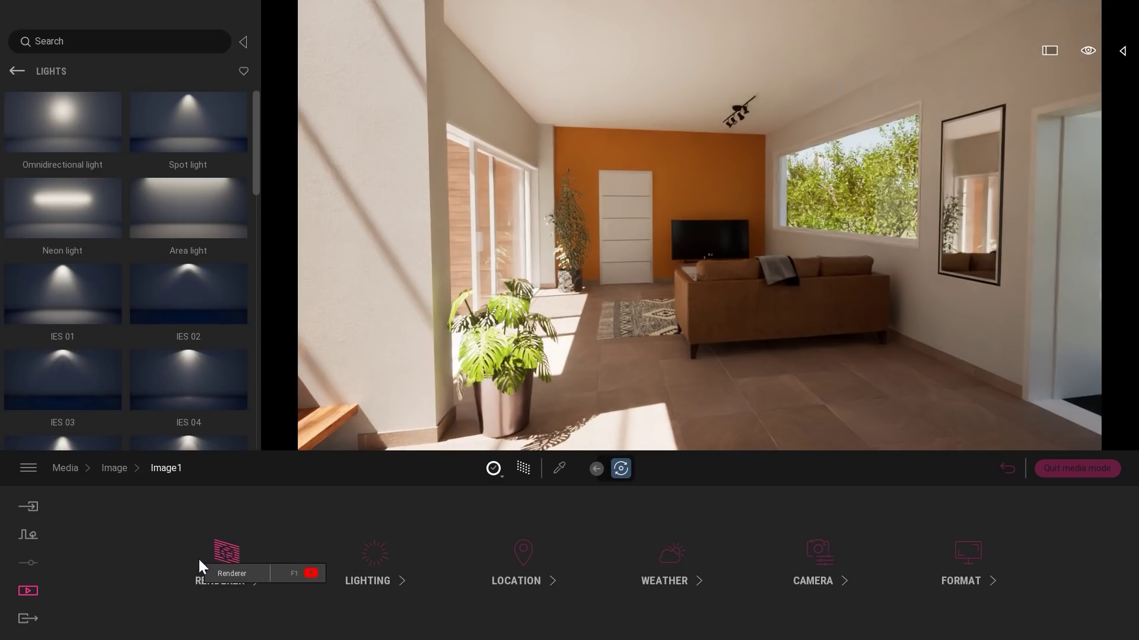
pyautogui.click(226, 552)
# Apply the Low PathTracer preset to the first image, then switch it to the High preset.
pyautogui.click(497, 468)
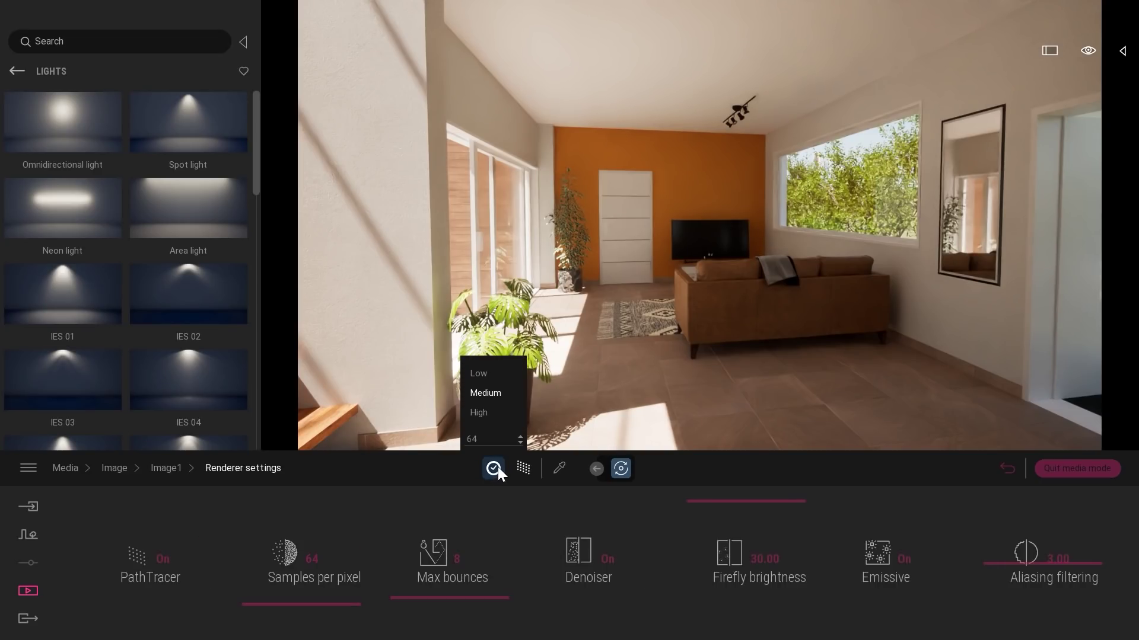
pyautogui.click(474, 378)
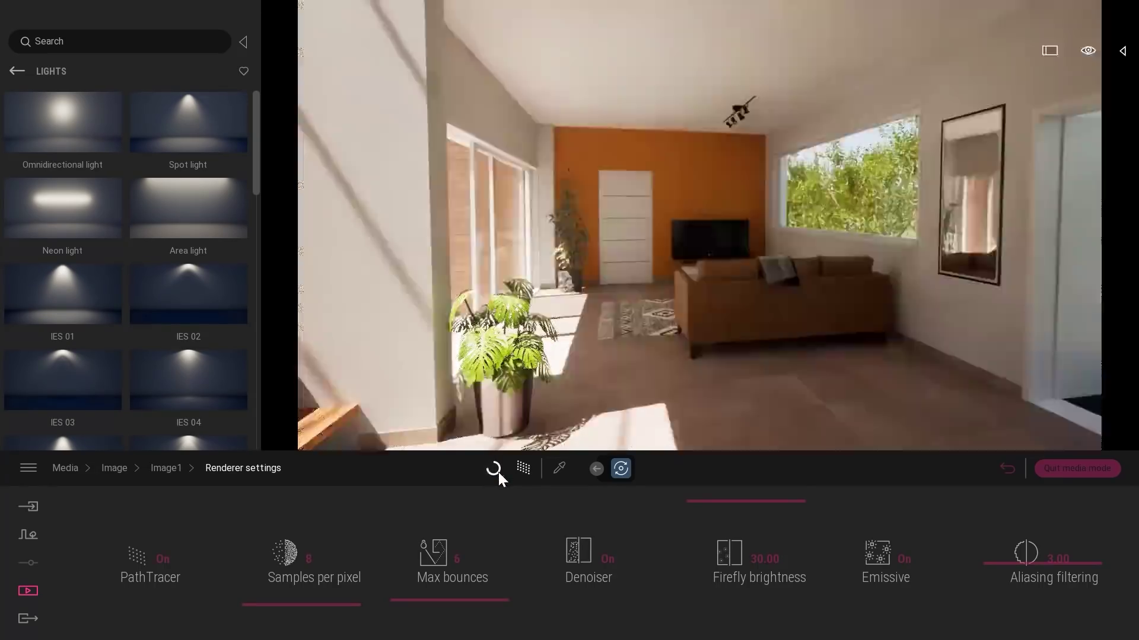
pyautogui.click(497, 470)
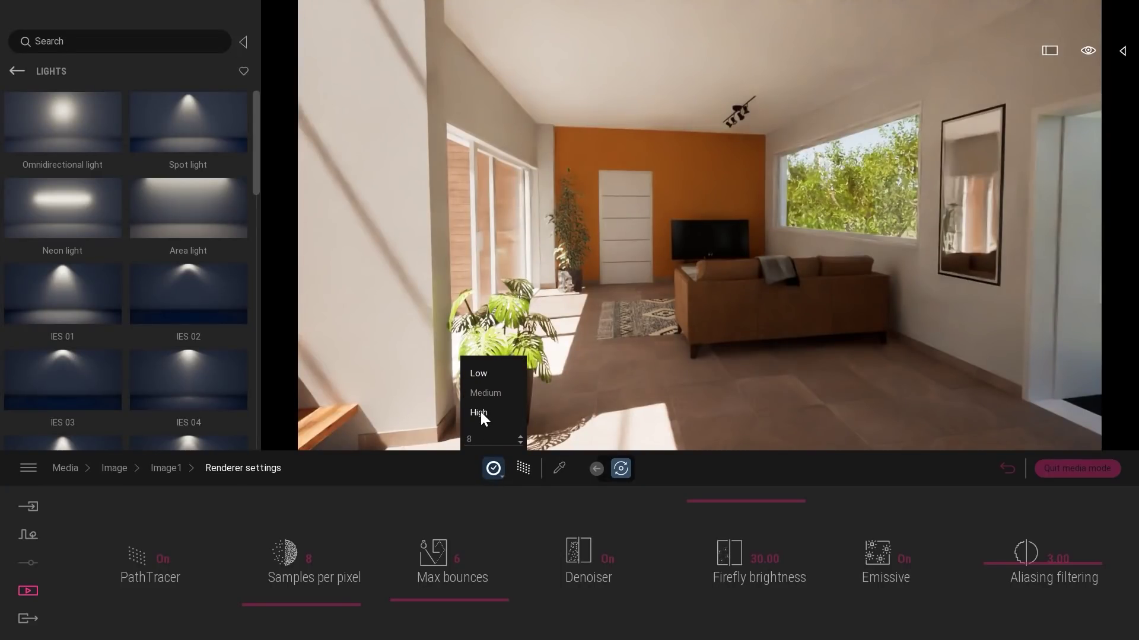
pyautogui.click(478, 413)
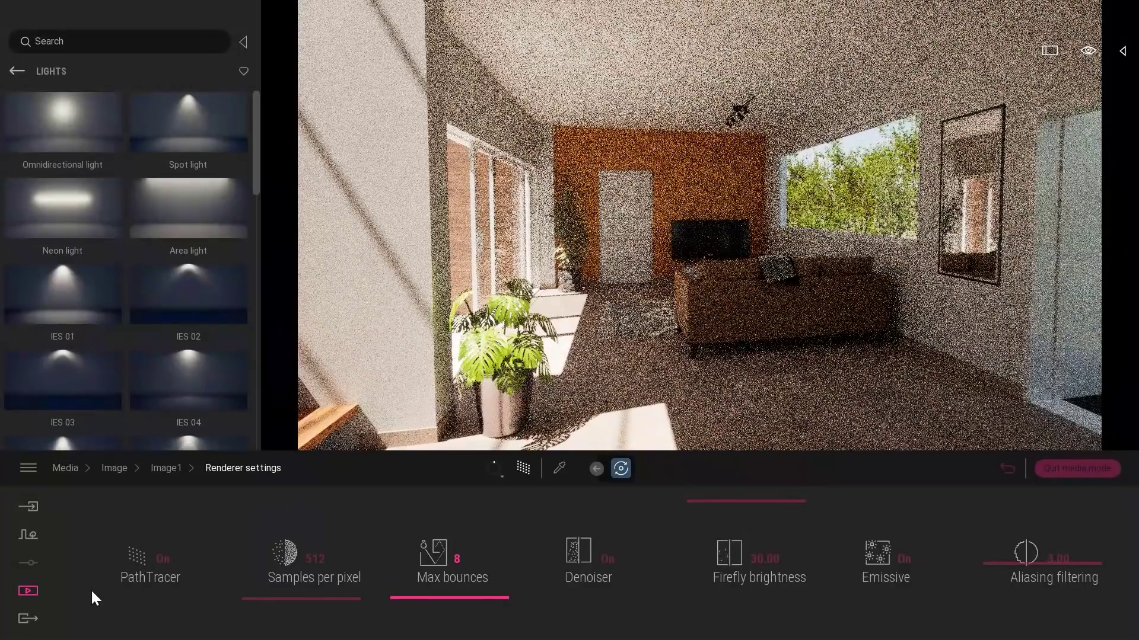
# Return to the list of images and apply the Low PathTracer preset to the first image.
pyautogui.click(23, 590)
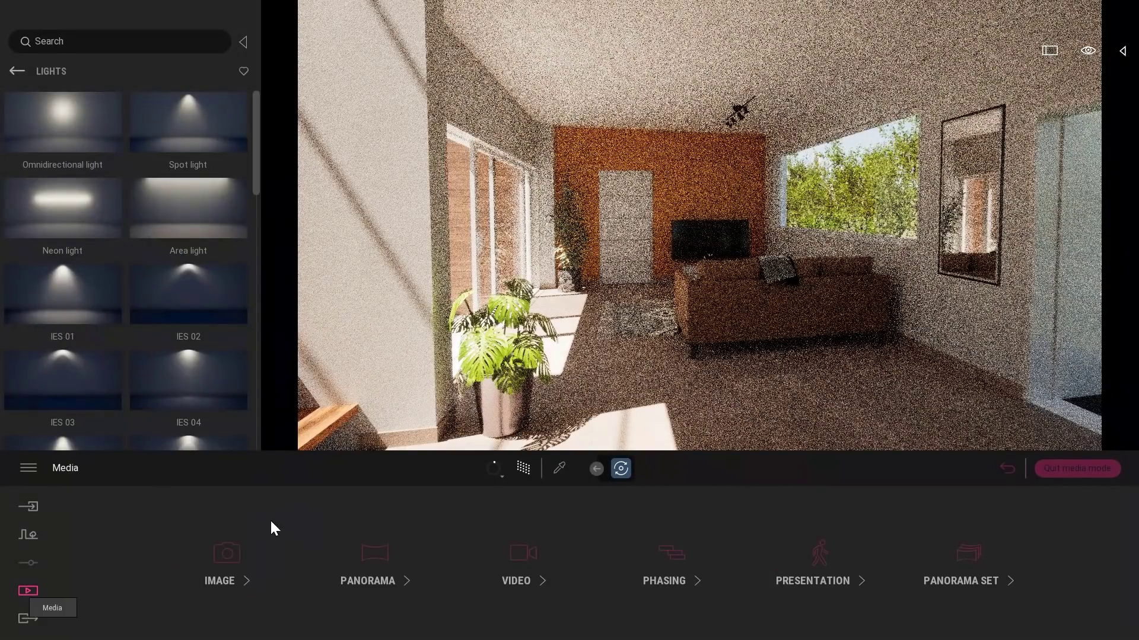
pyautogui.click(244, 546)
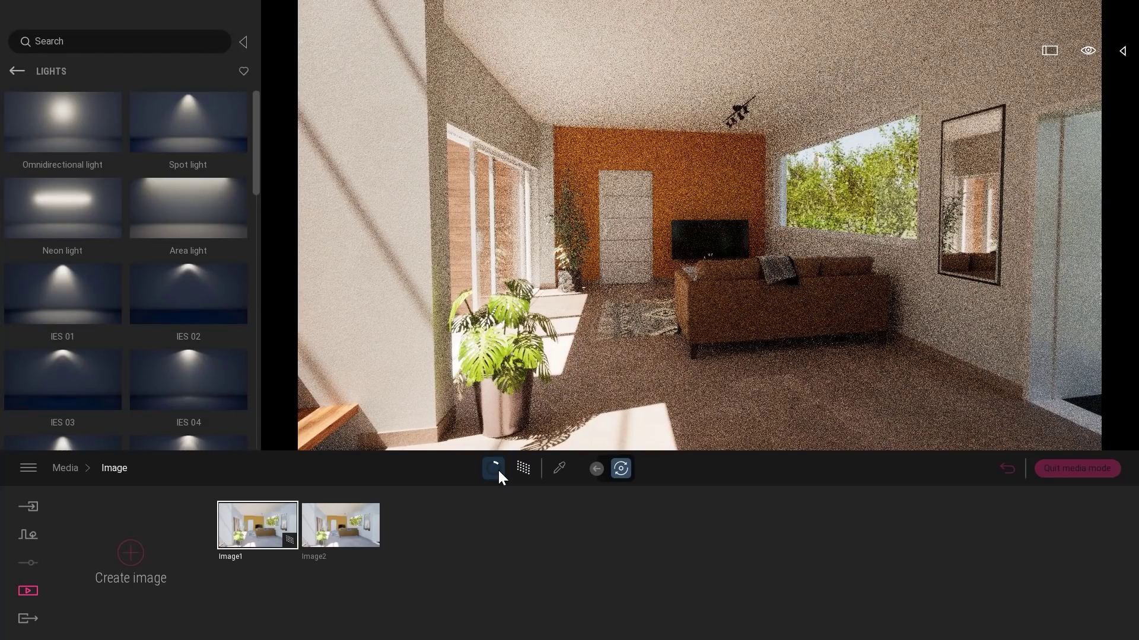
pyautogui.click(498, 472)
pyautogui.click(479, 373)
pyautogui.moveTo(251, 525)
pyautogui.click(496, 469)
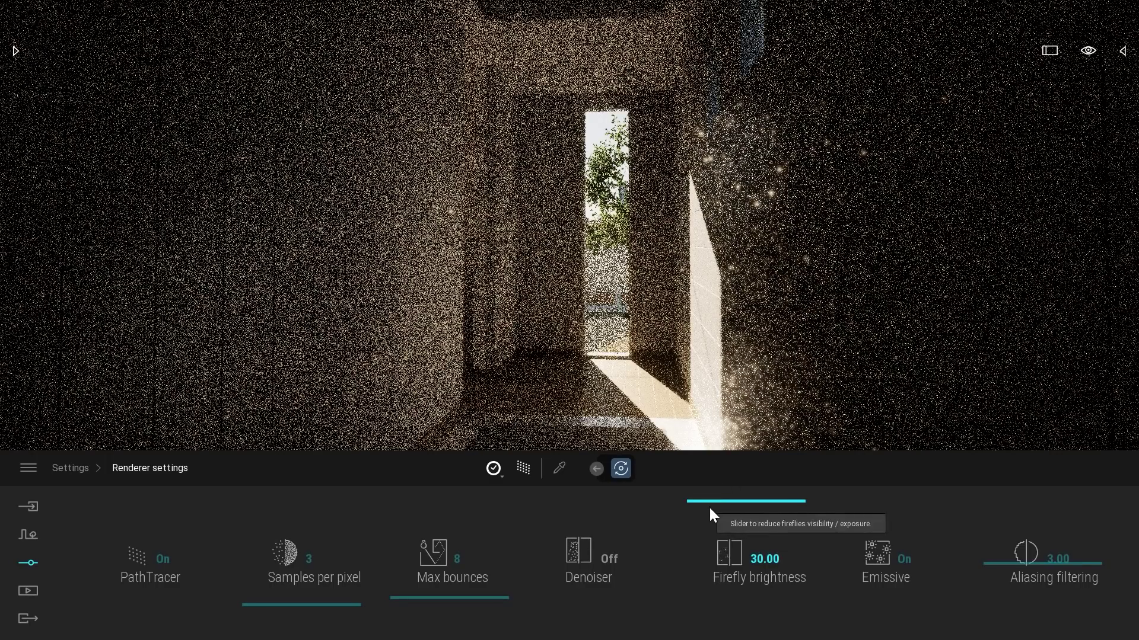
# Lower the Firefly brightness and edit the samples per pixel in the renderer settings of the dark room scene.
pyautogui.moveTo(709, 506); pyautogui.dragTo(724, 569)
pyautogui.click(309, 558)
pyautogui.press('Return')
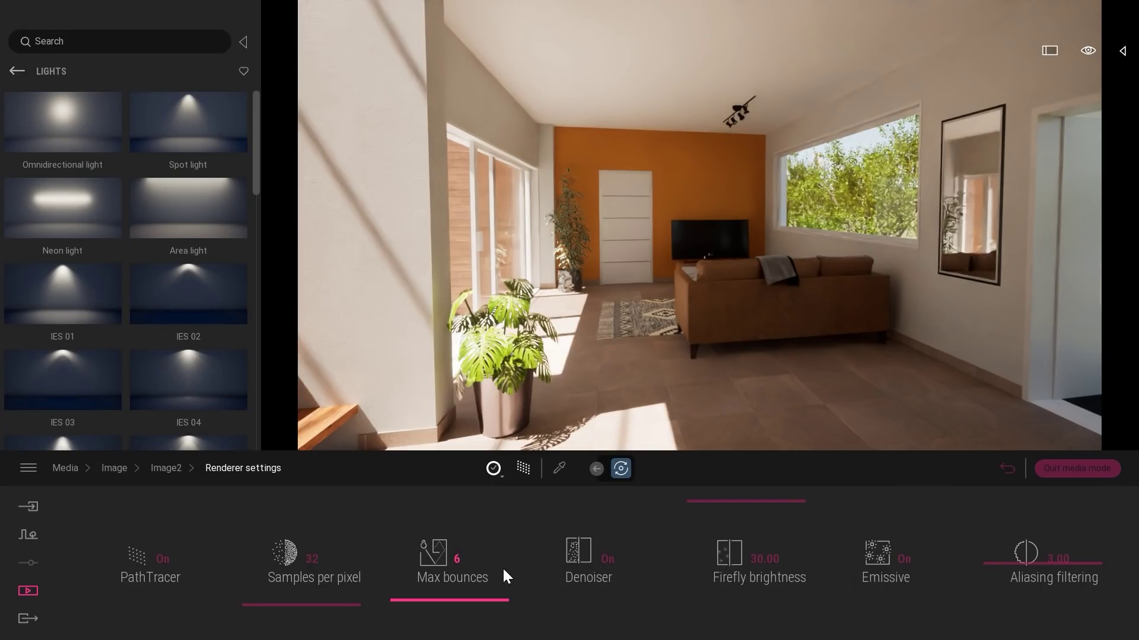
# Turn off the PathTracer for the second image and place a Box 1m primitive on the floor behind the sofa's window-side end.
pyautogui.click(524, 468)
pyautogui.click(17, 71)
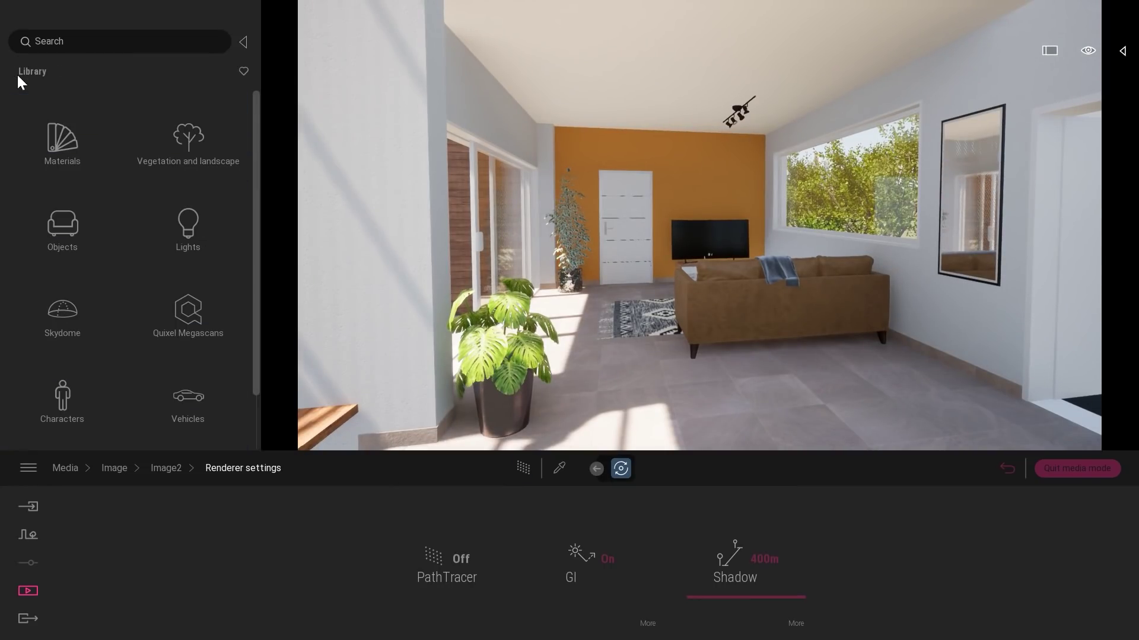
pyautogui.click(71, 224)
pyautogui.click(74, 223)
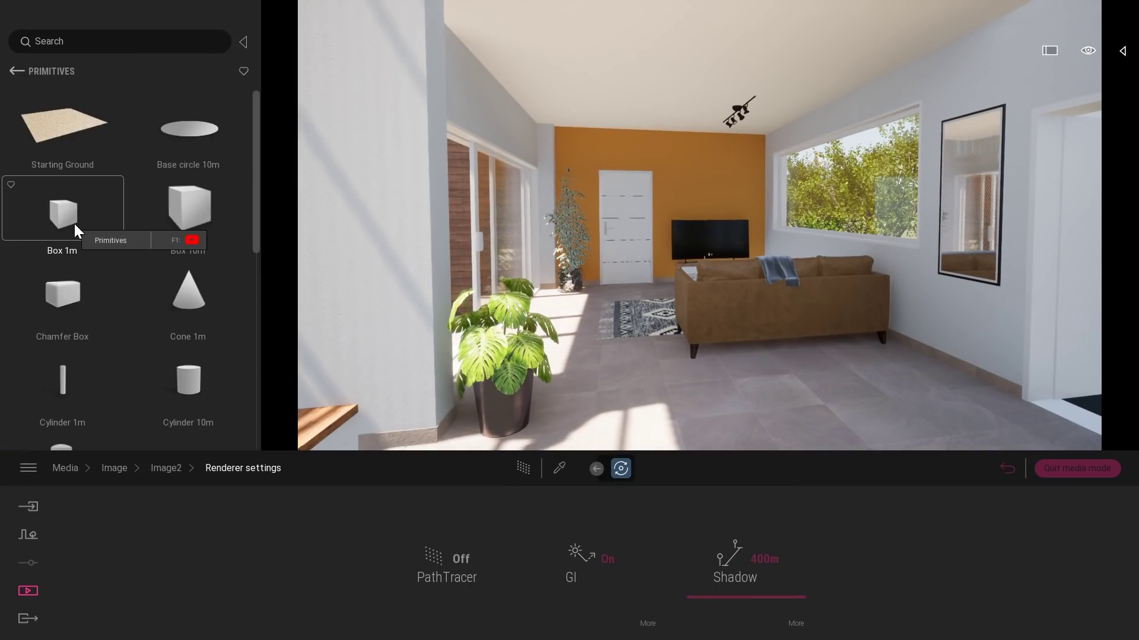
pyautogui.moveTo(58, 229); pyautogui.dragTo(920, 479)
# Scale the box into a narrow pillar, stretching its height to about 1.96.
pyautogui.press('space')
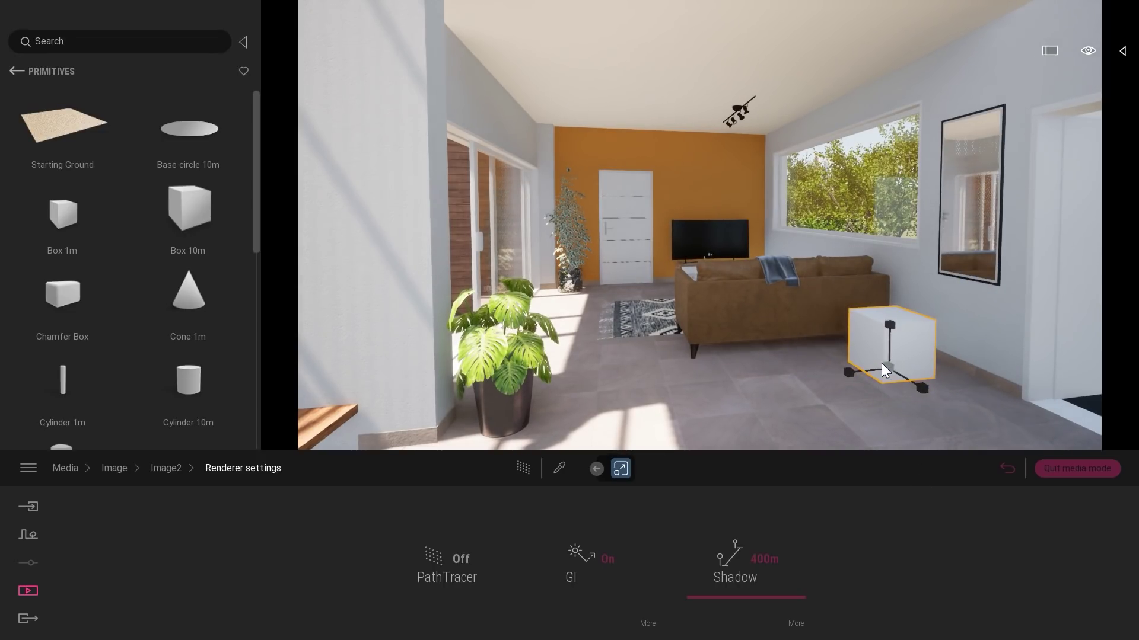
pyautogui.moveTo(894, 409); pyautogui.dragTo(894, 409)
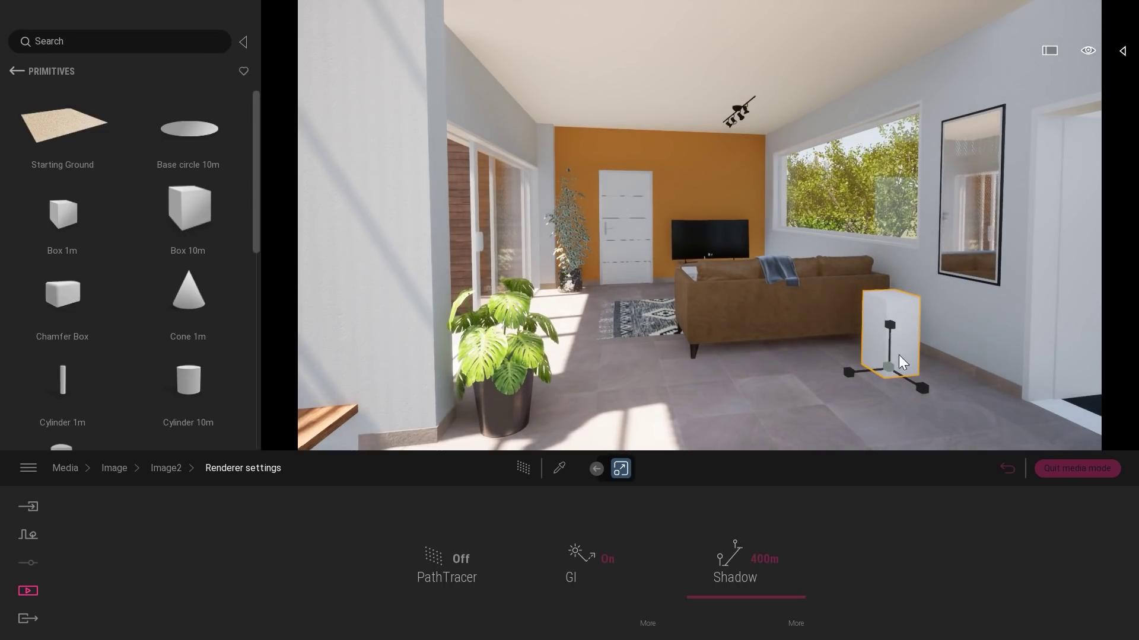
pyautogui.moveTo(889, 363); pyautogui.dragTo(890, 249)
pyautogui.click(893, 325)
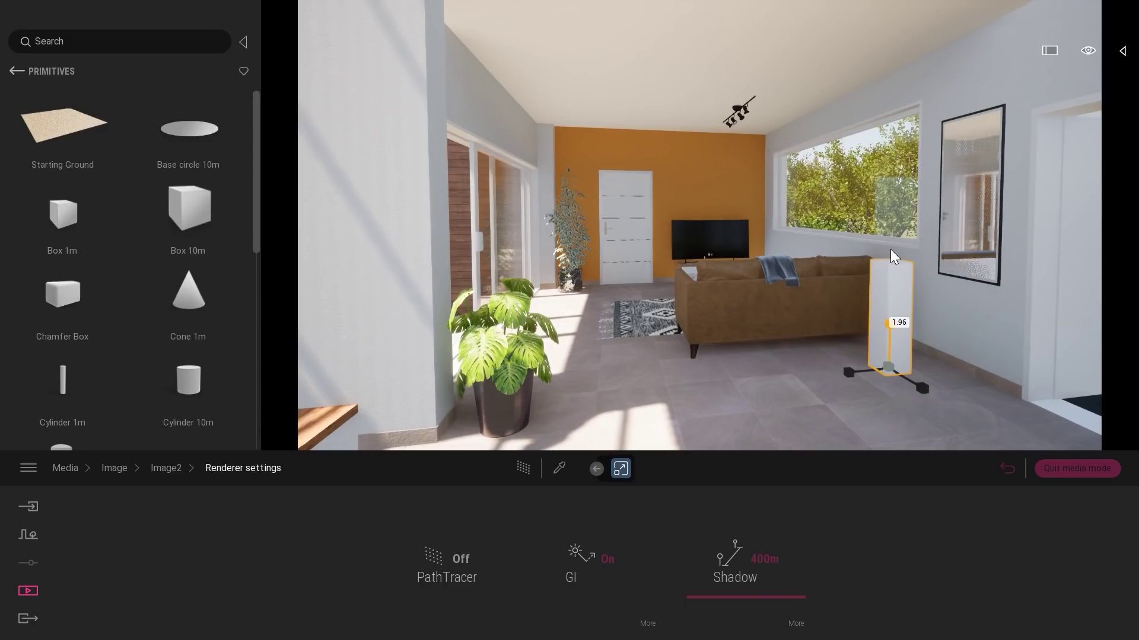
pyautogui.click(947, 325)
# Apply the Neon 01 material to the pillar and set its glow to 10 nit.
pyautogui.click(560, 468)
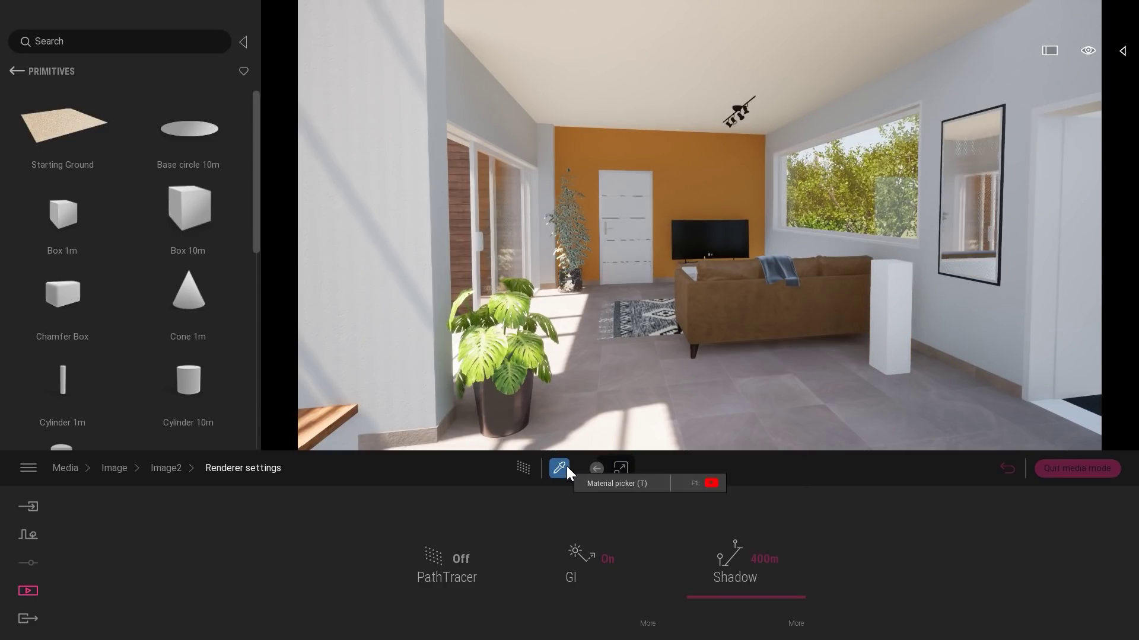
pyautogui.click(16, 71)
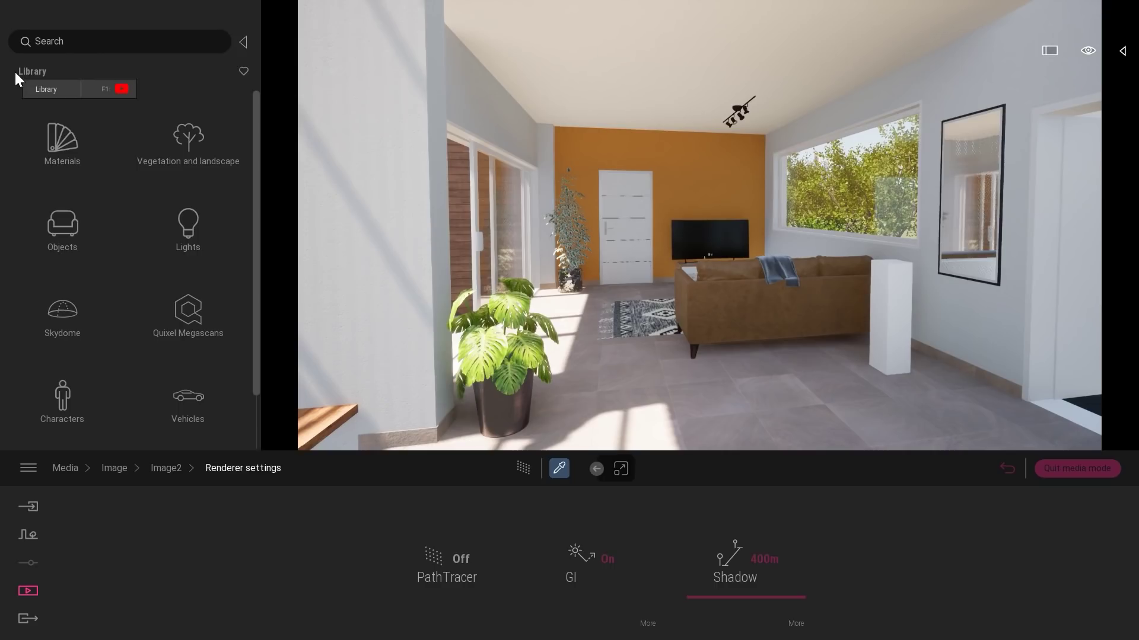
pyautogui.click(44, 115)
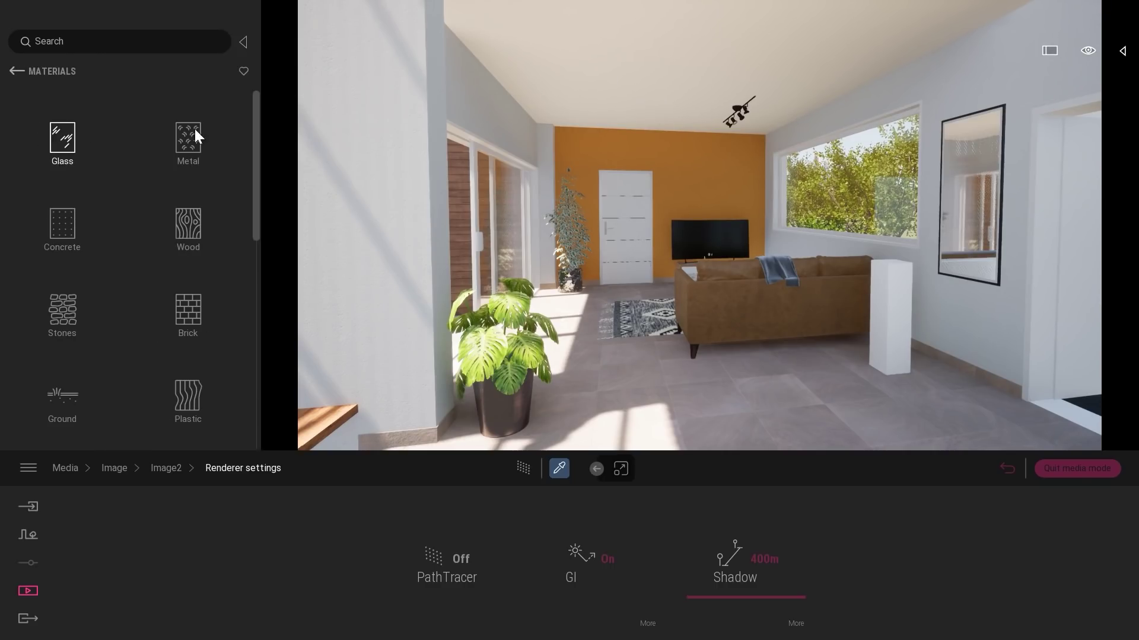
pyautogui.moveTo(255, 102); pyautogui.dragTo(257, 318)
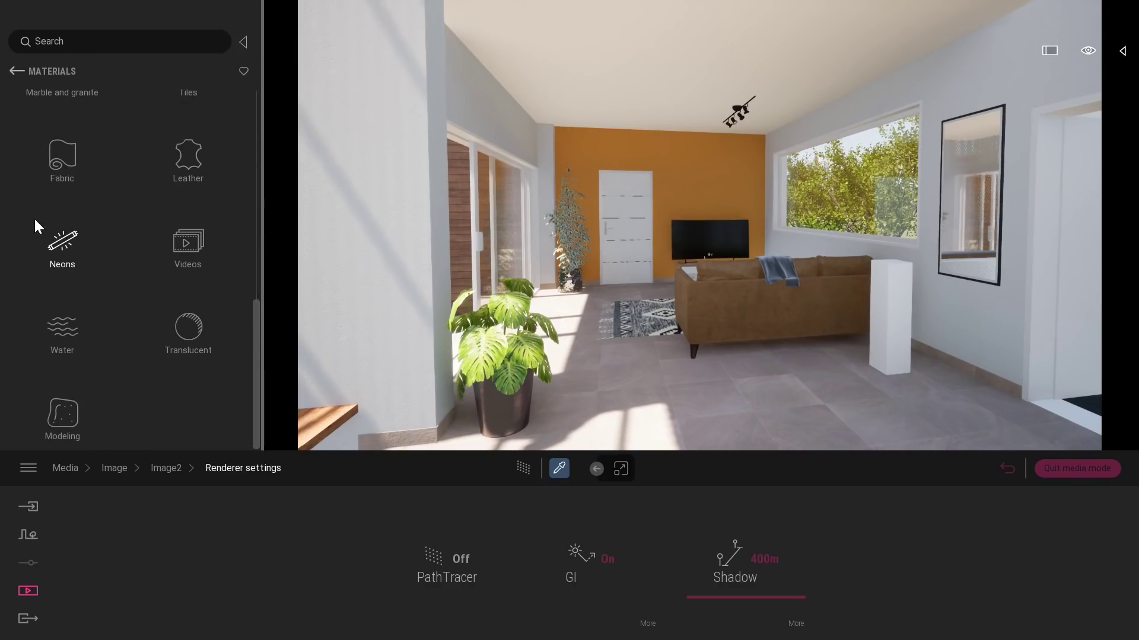
pyautogui.click(66, 244)
pyautogui.moveTo(94, 142); pyautogui.dragTo(895, 305)
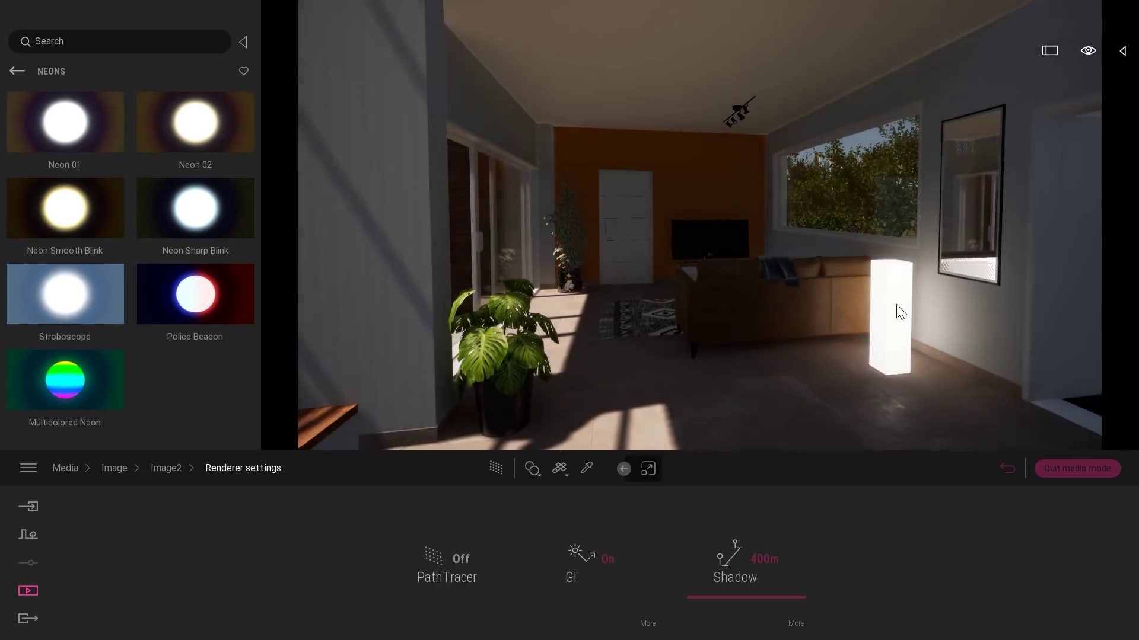
pyautogui.moveTo(818, 557); pyautogui.dragTo(824, 595)
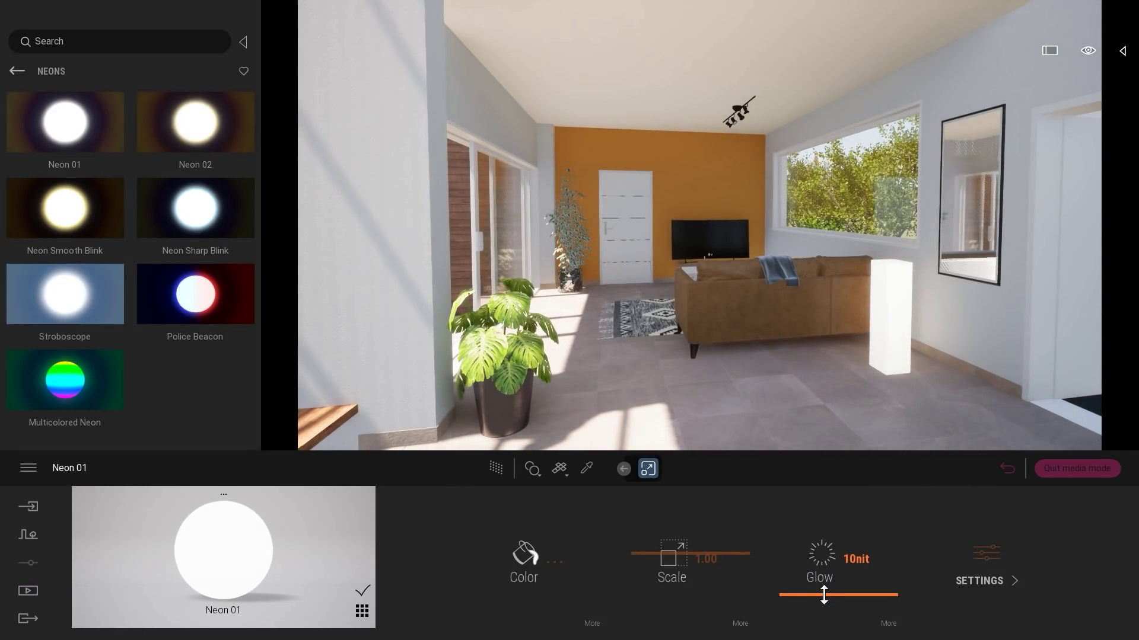
pyautogui.click(1008, 468)
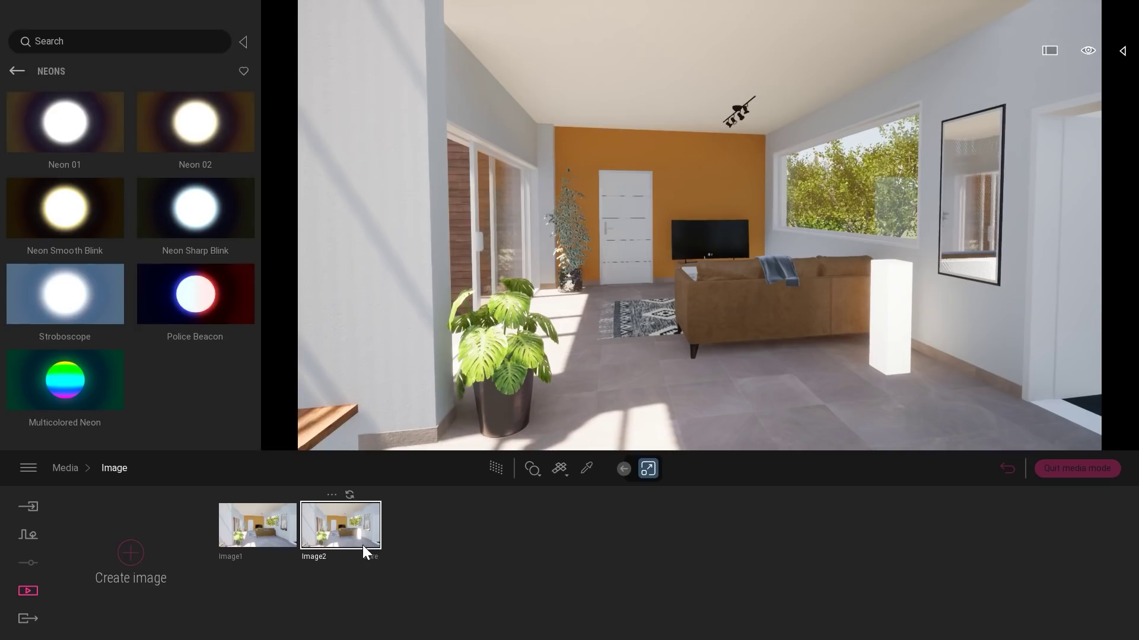
# Enable the PathTracer in the second image's renderer settings and switch its Emissive option off and back on.
pyautogui.click(369, 555)
pyautogui.click(229, 560)
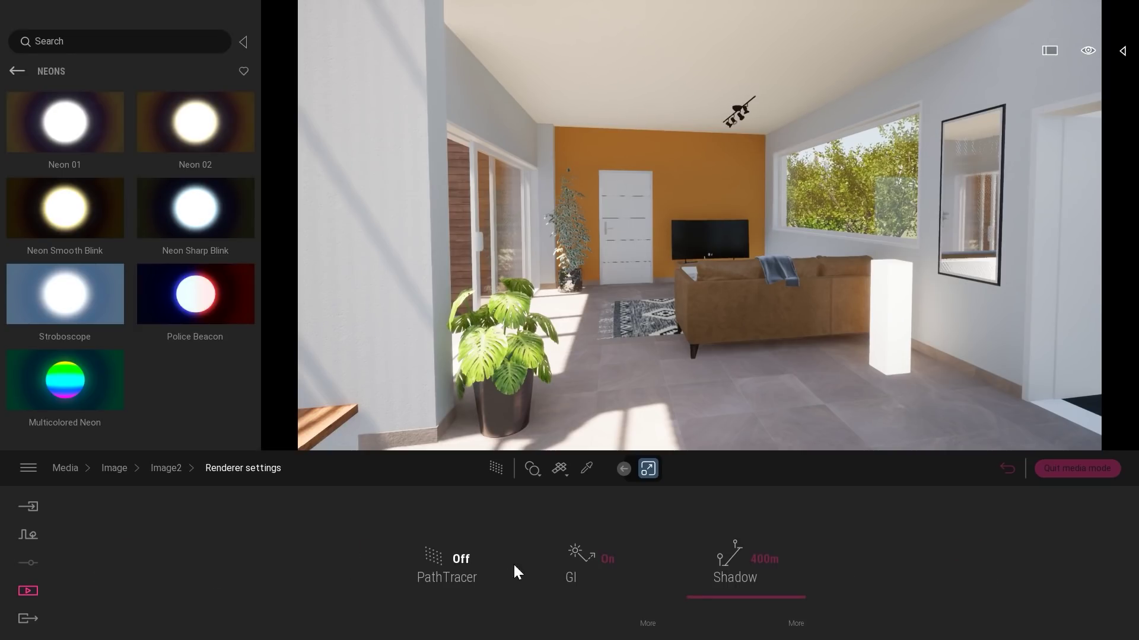
pyautogui.click(453, 558)
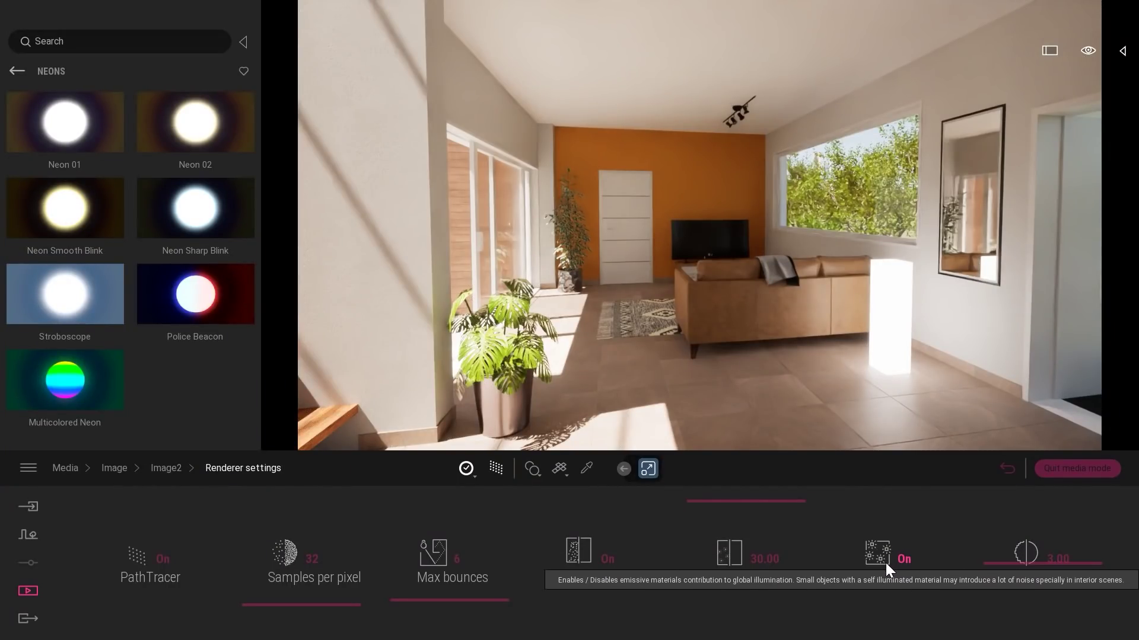
pyautogui.click(887, 565)
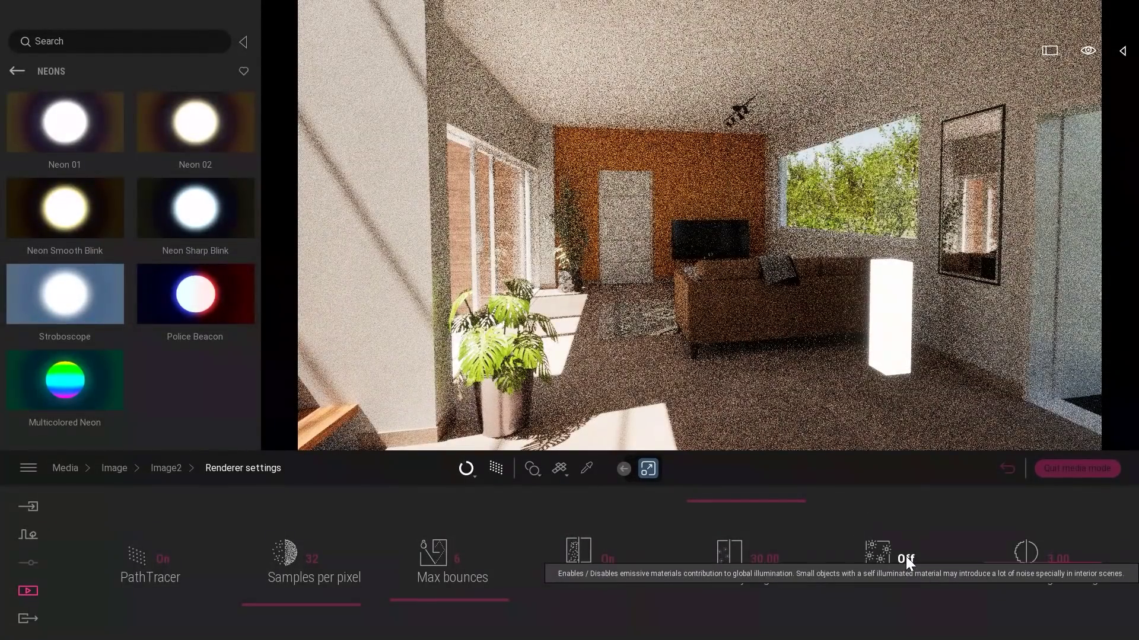
pyautogui.click(905, 559)
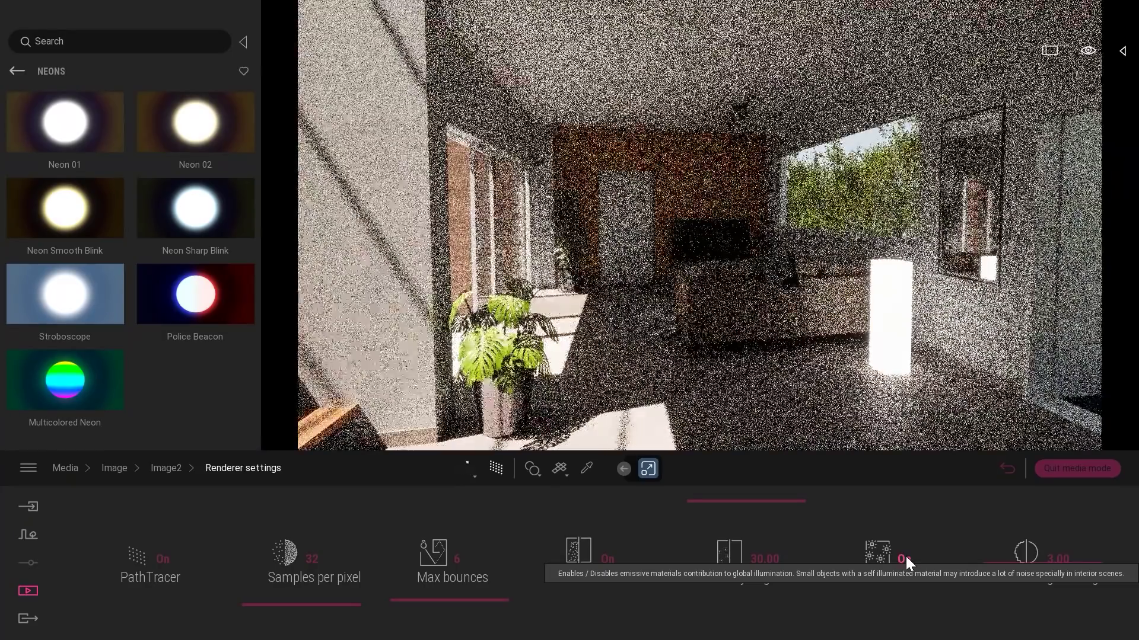